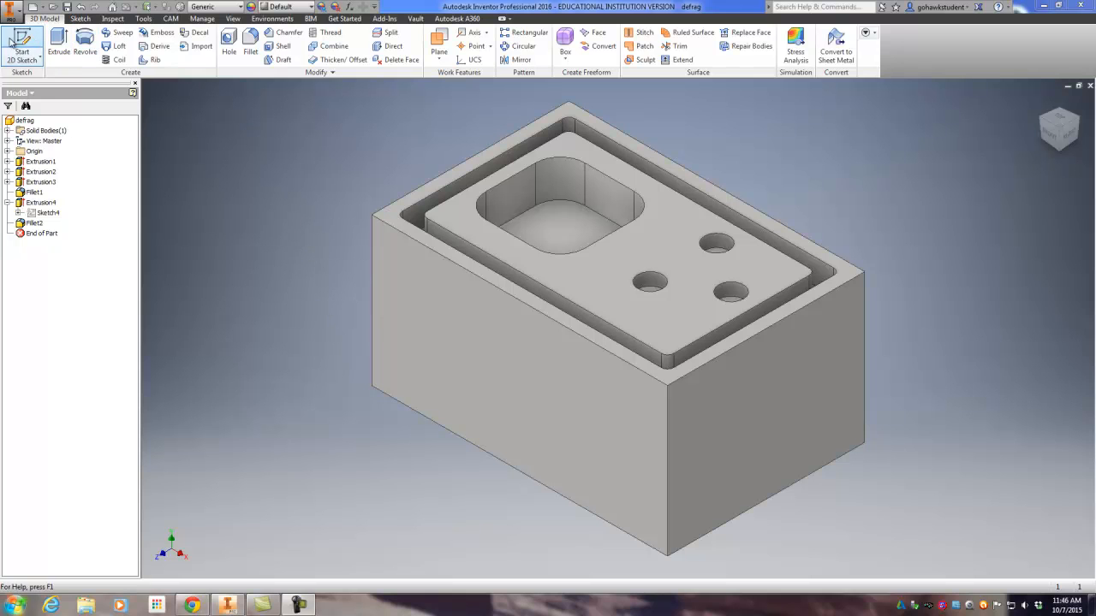
Switch the browser from the model tree to the CAM operations and bring up the CAM tools.
click(24, 92)
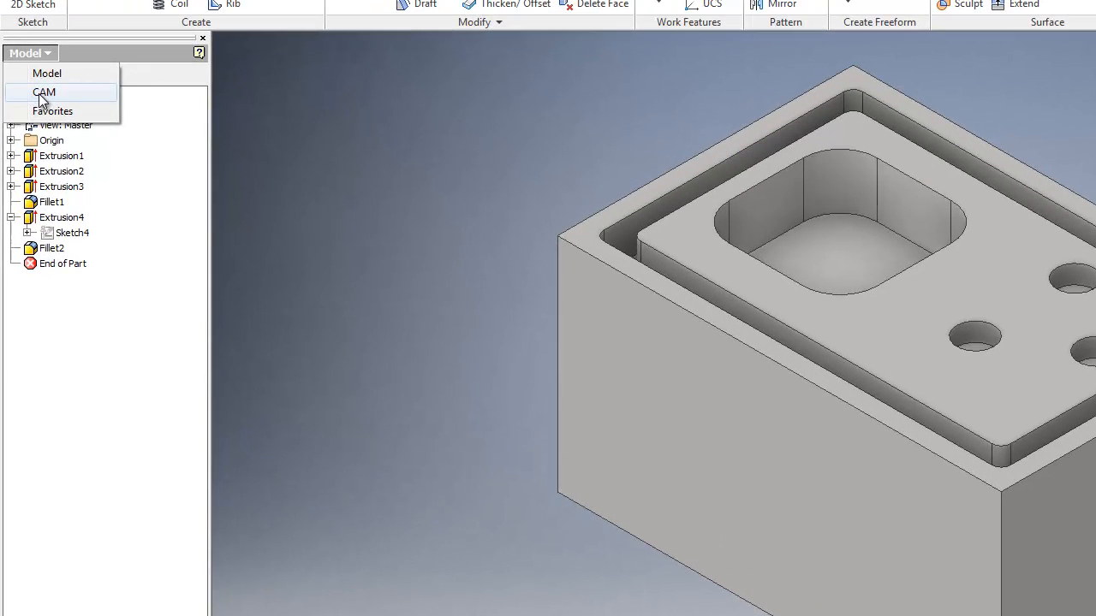
click(29, 121)
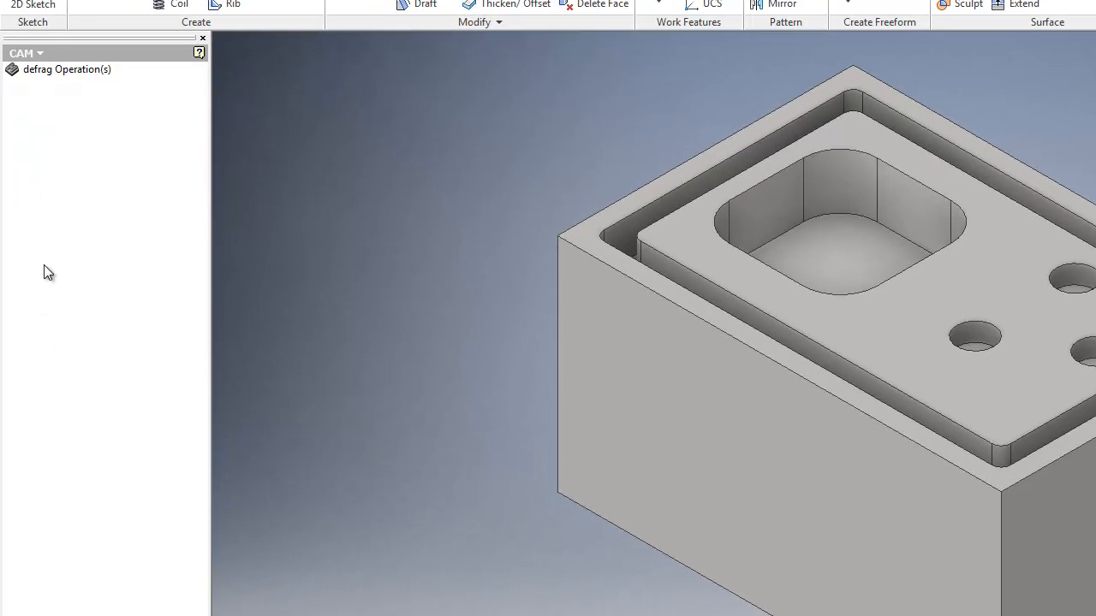
click(24, 53)
click(34, 73)
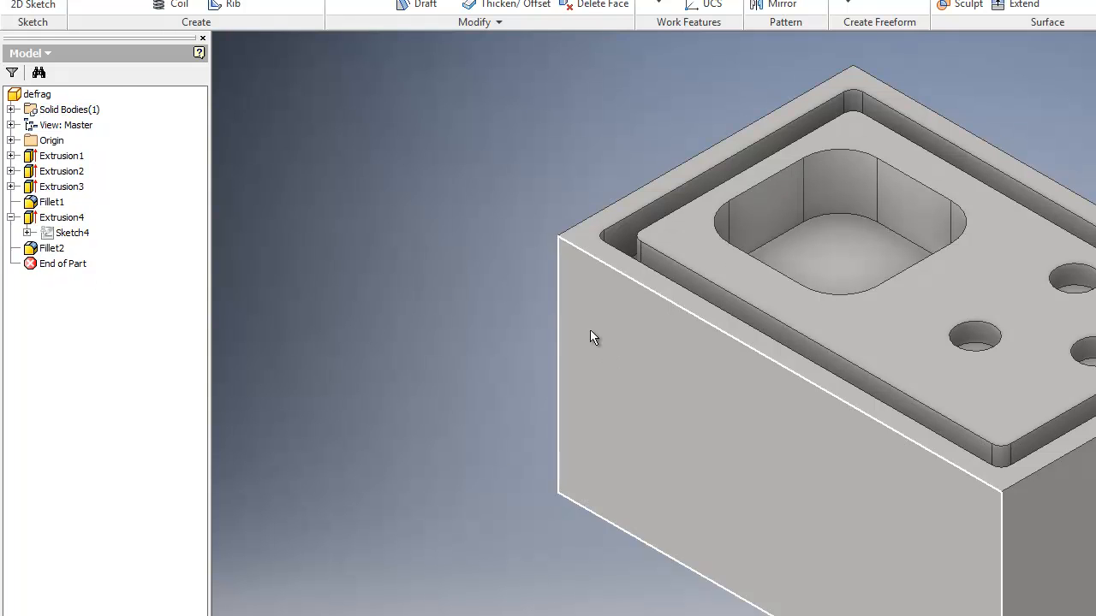
click(47, 53)
click(44, 93)
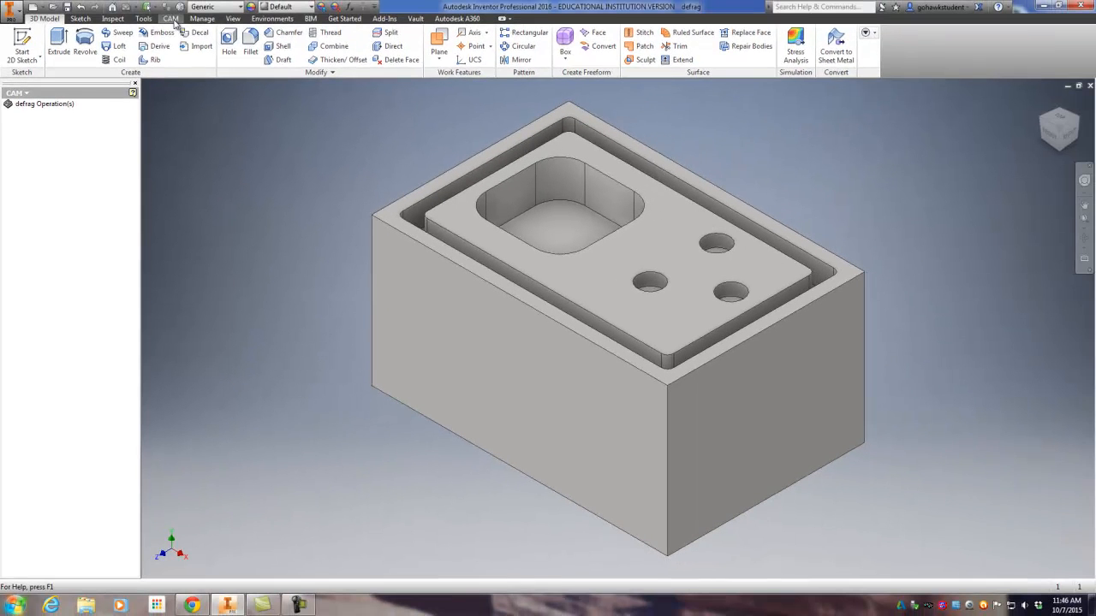
click(199, 0)
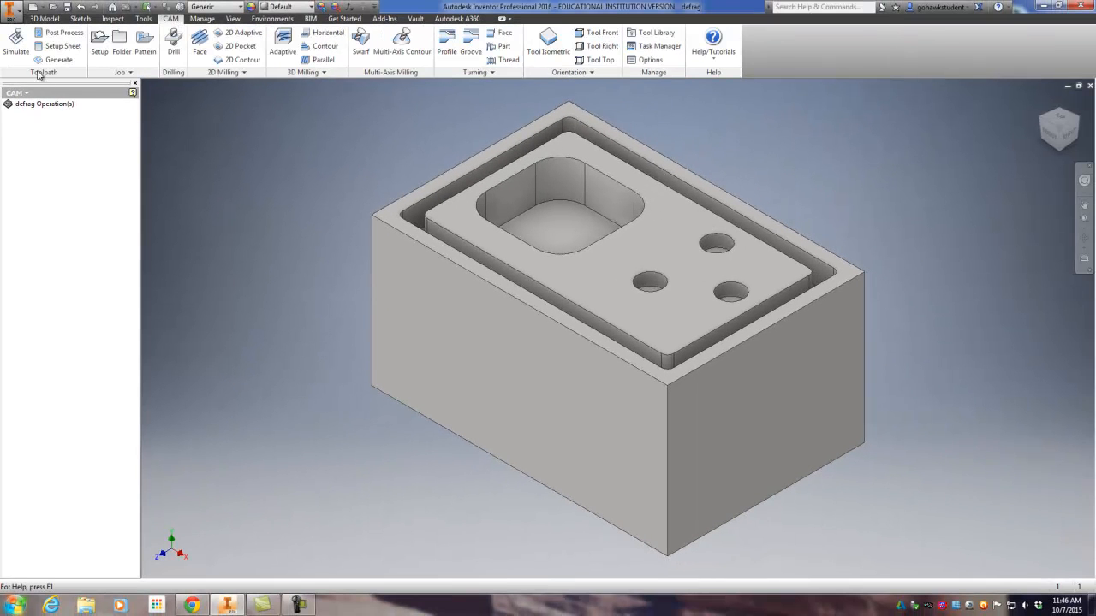
Create a milling setup with relative size box stock and set the side and top offsets to 0 in.
click(100, 53)
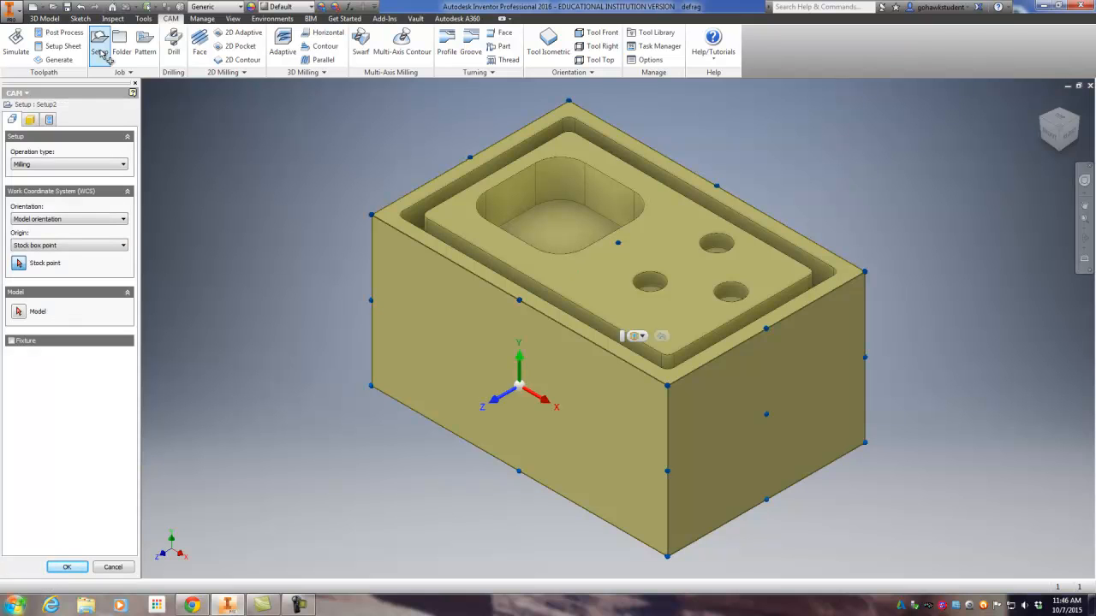
click(30, 122)
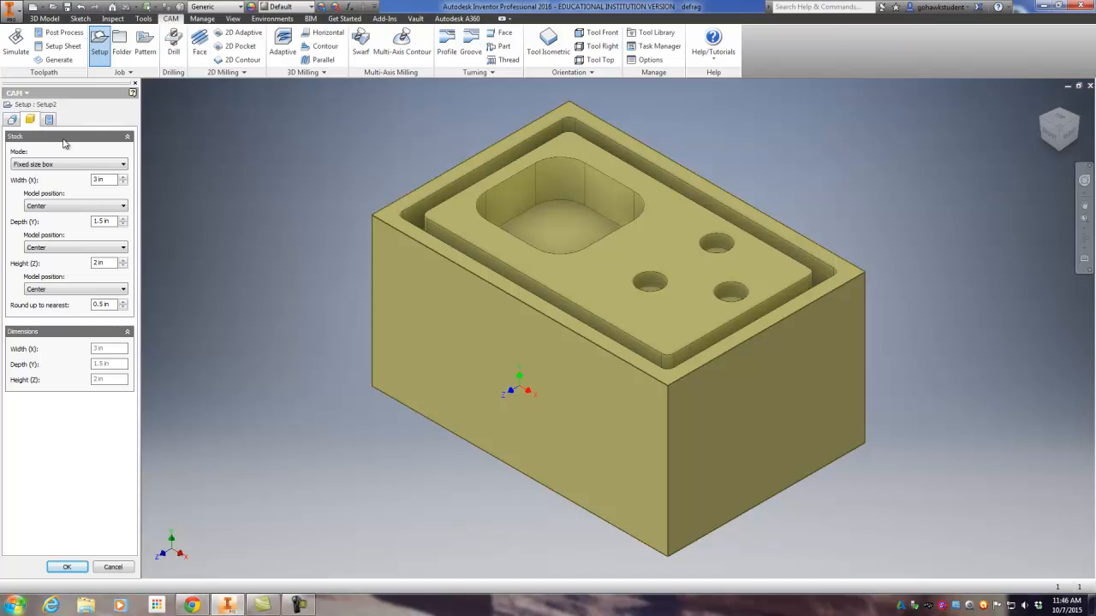
click(63, 170)
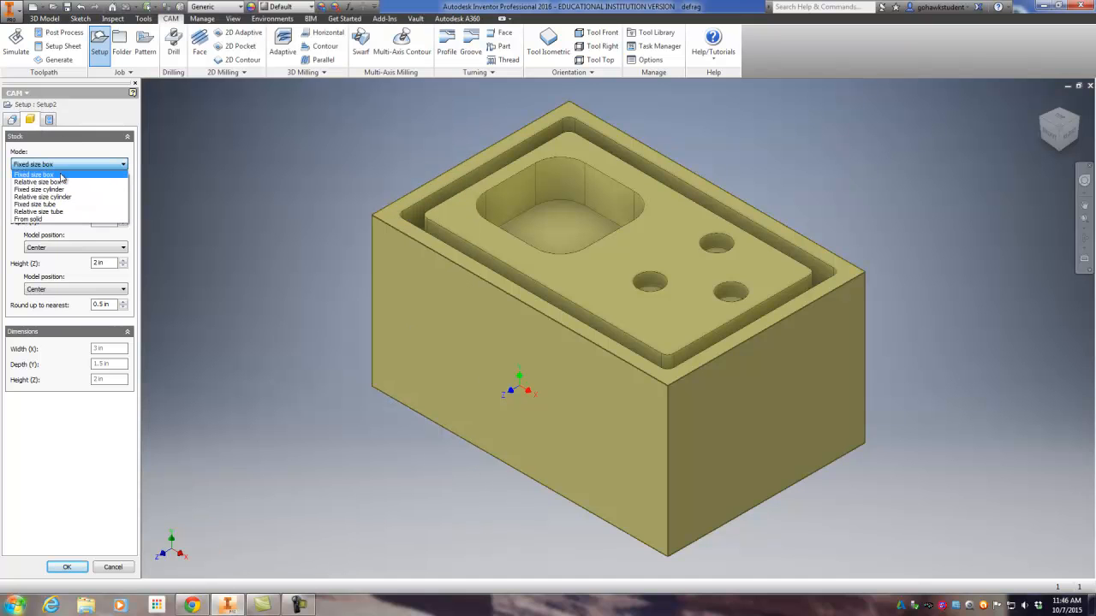
click(57, 181)
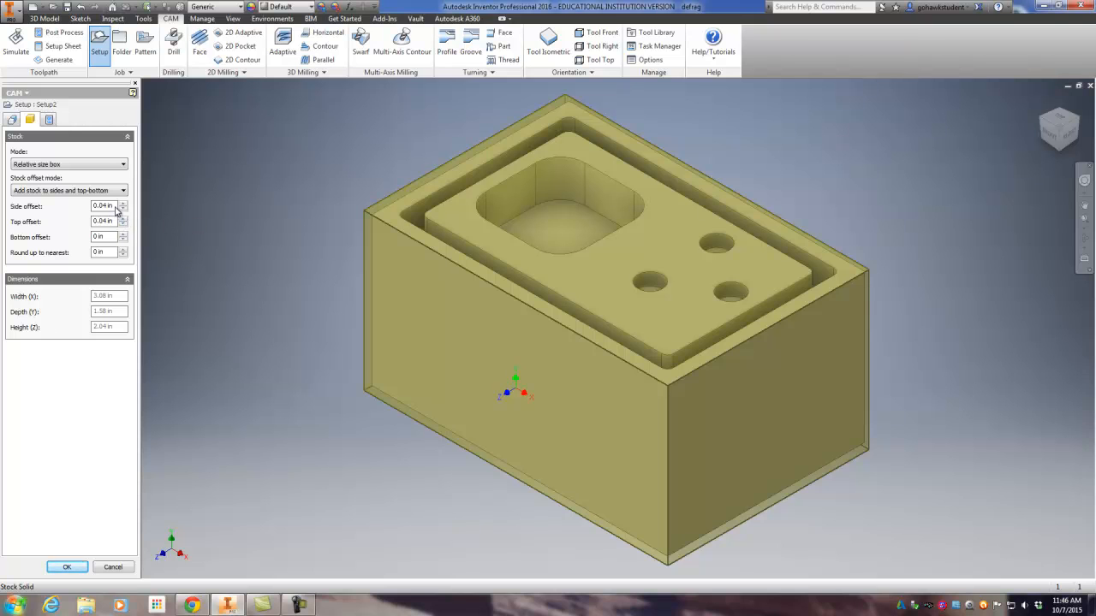
drag(116, 207, 39, 223)
text(00)
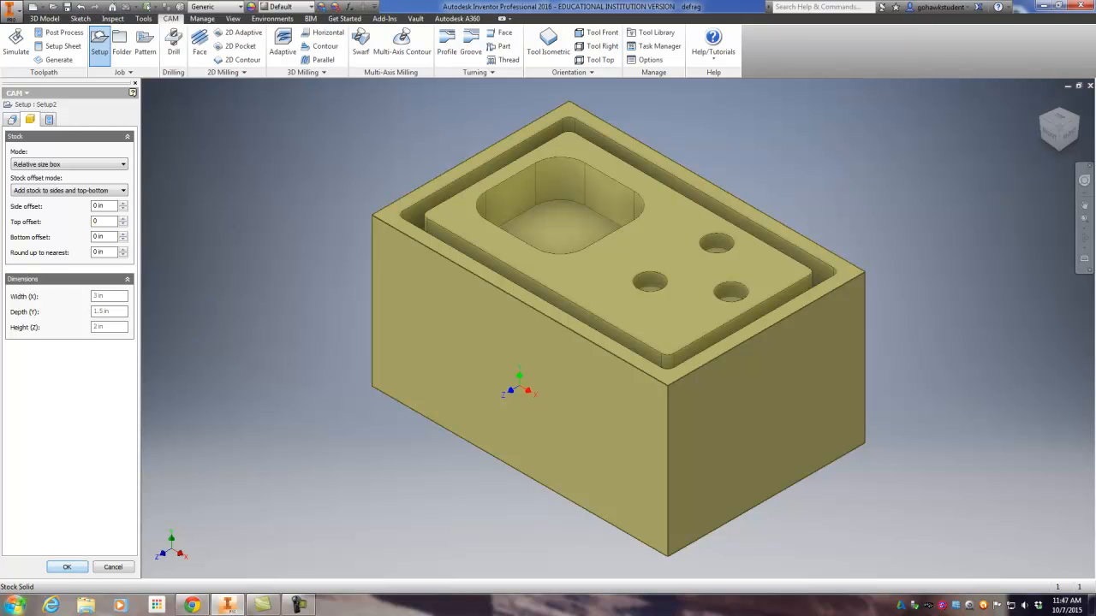
Place the setup's work coordinate origin on the stock box point at the block's rear upper corner.
click(12, 120)
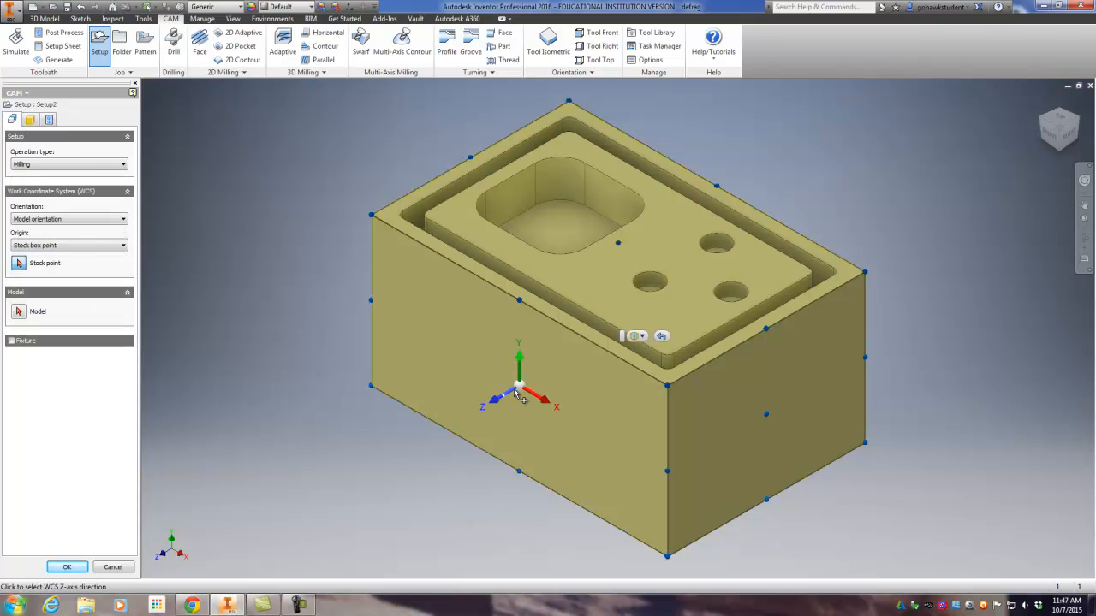
click(571, 103)
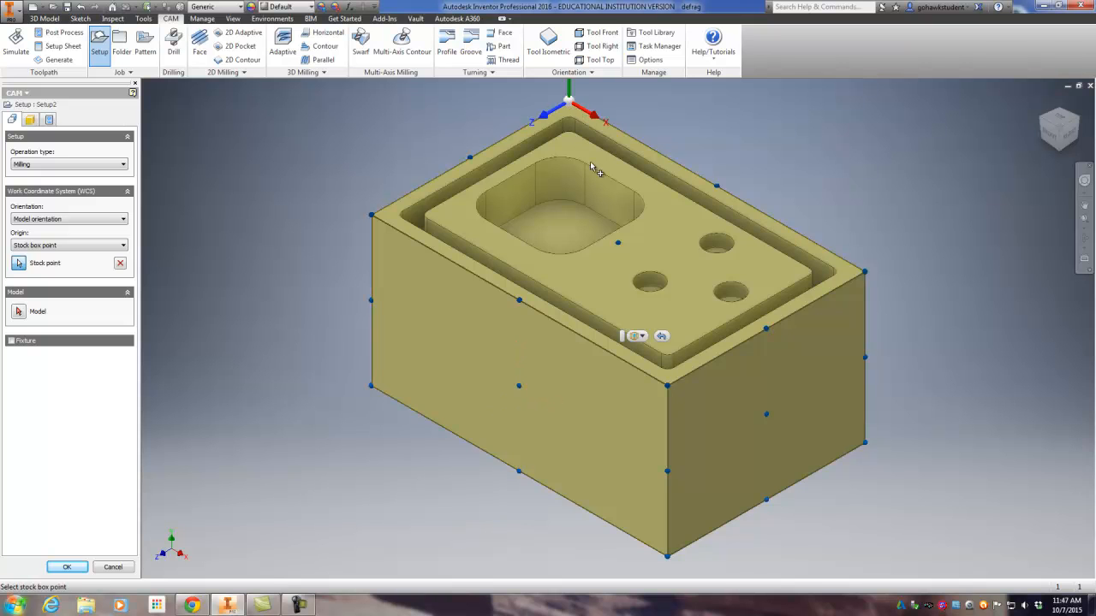
scroll(597, 169, down, 2)
scroll(597, 107, up, 5)
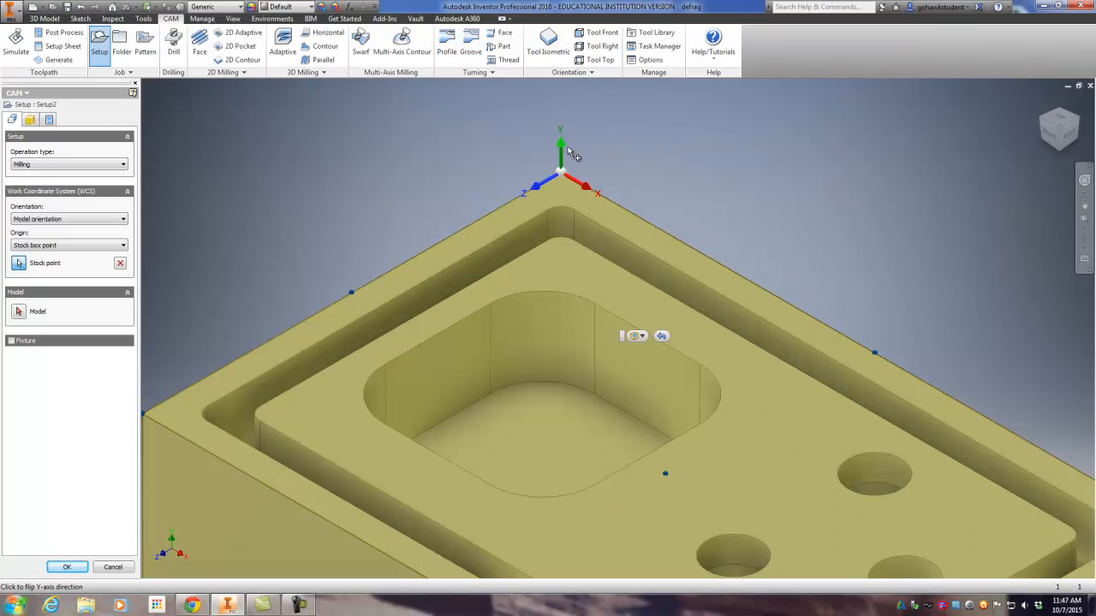
scroll(585, 199, down, 2)
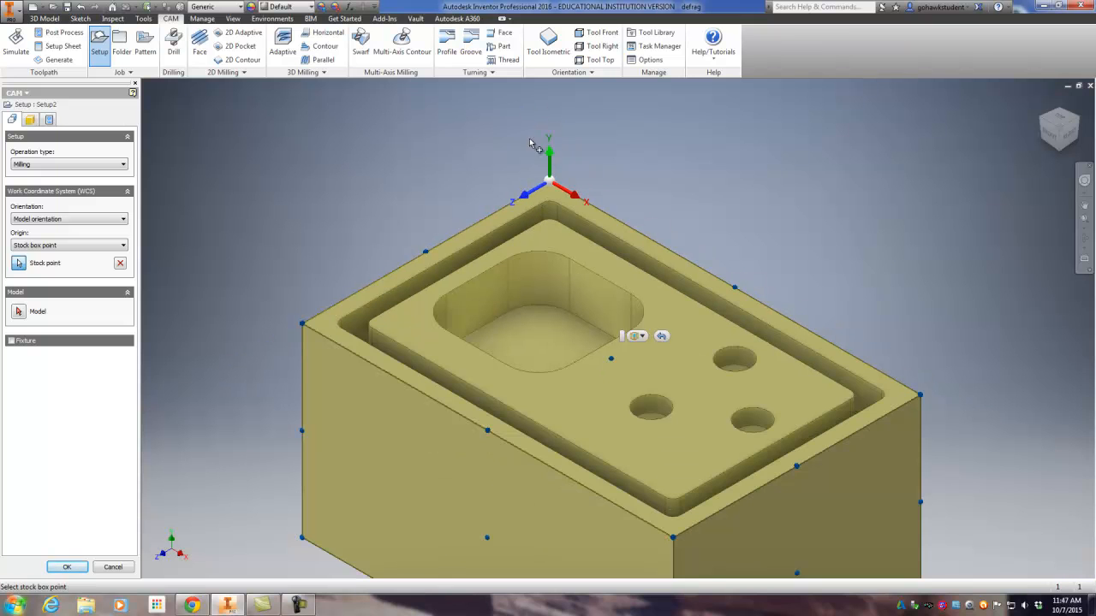
Orient the work coordinate system by Z axis/plane & X axis, using a vertical block edge for Z, and finish the setup.
click(82, 221)
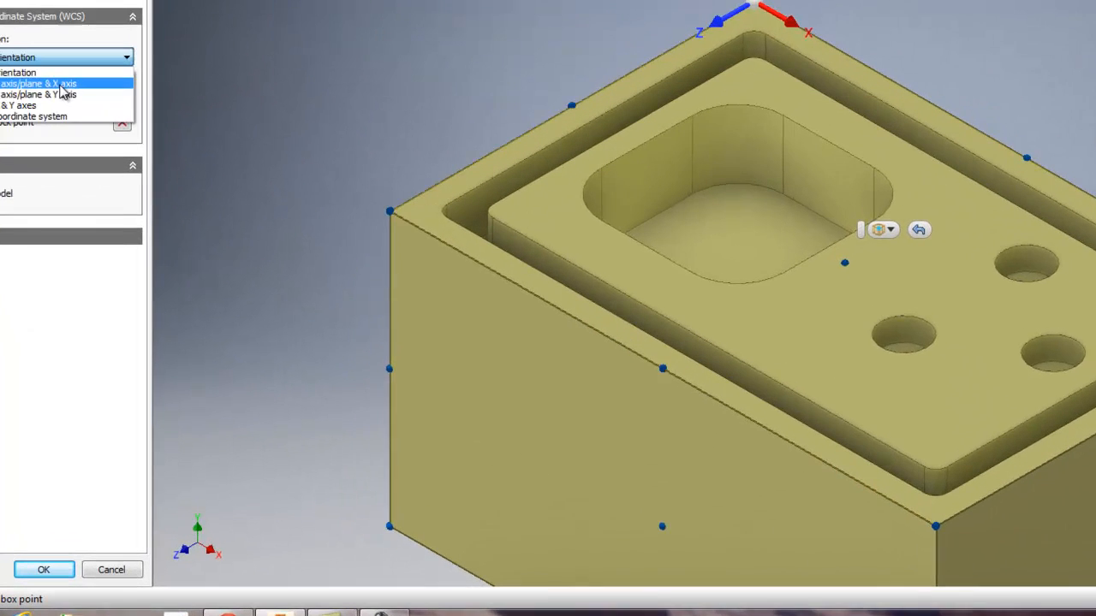
click(77, 237)
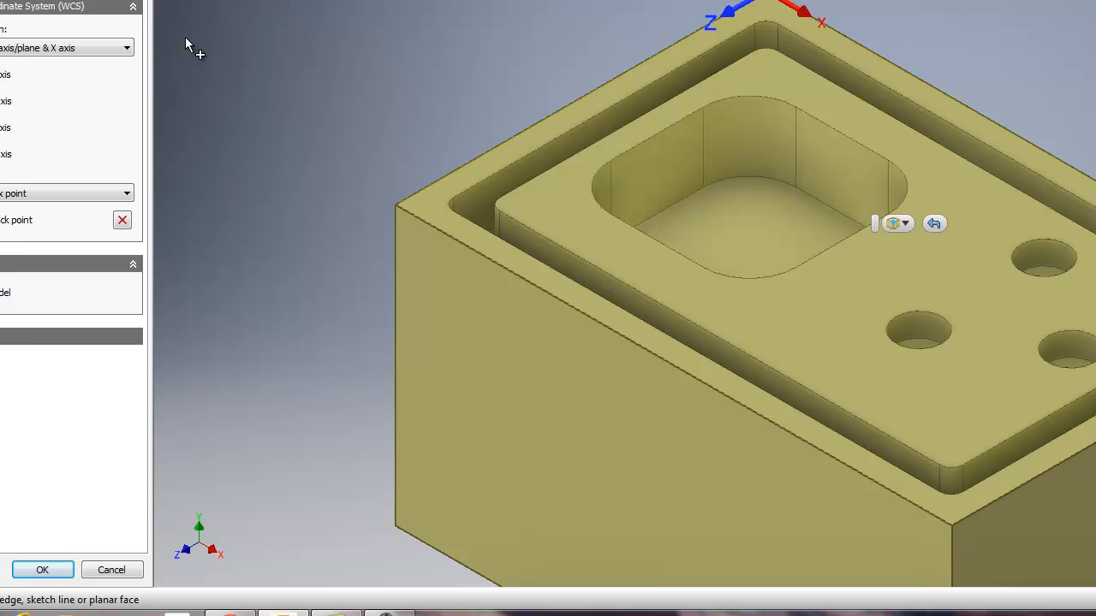
click(396, 254)
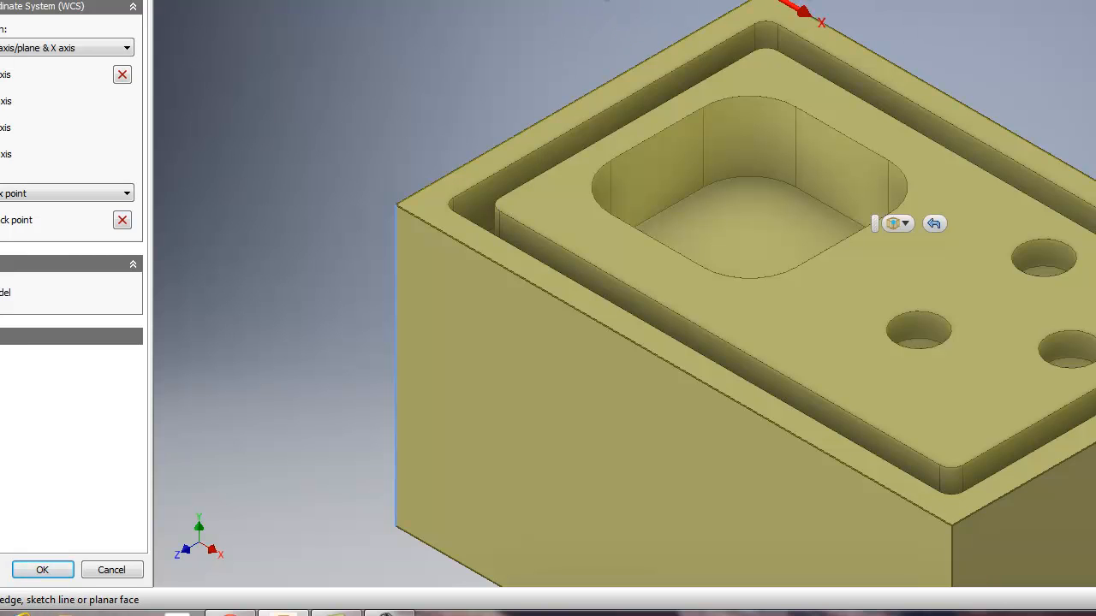
click(42, 570)
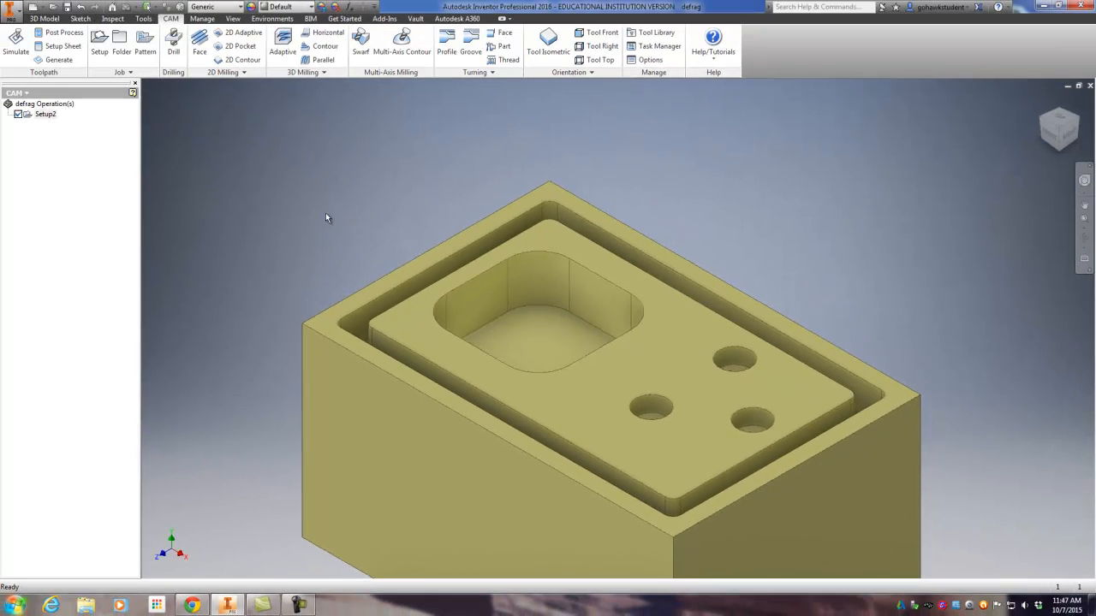
Start a 2D Pocket operation with the #3 Ø0.495" flat mill and select the rounded pocket's floor as its geometry.
scroll(317, 247, down, 3)
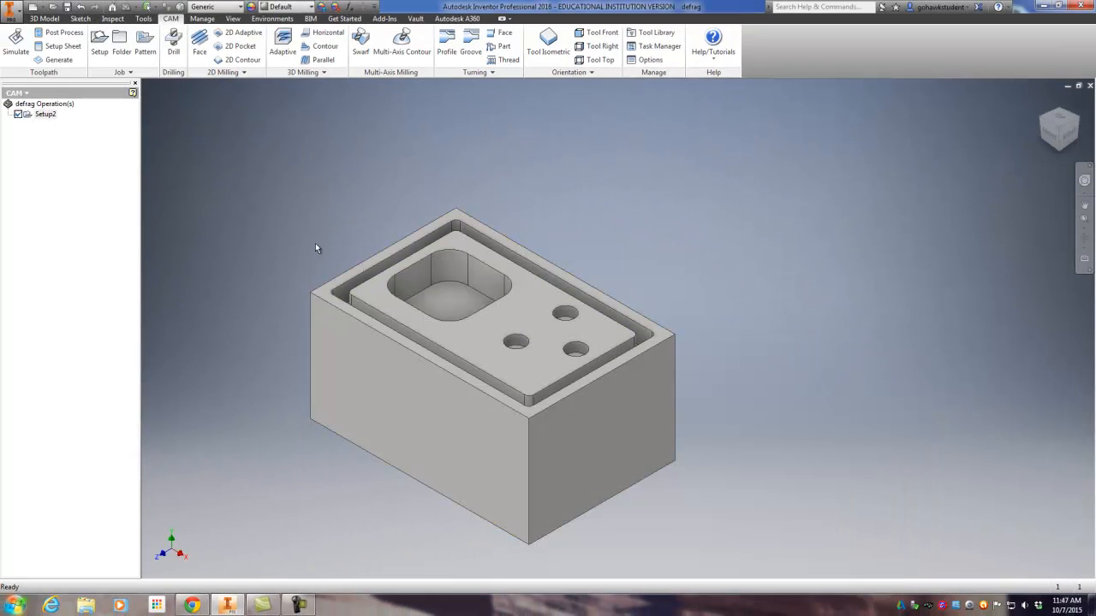
click(243, 73)
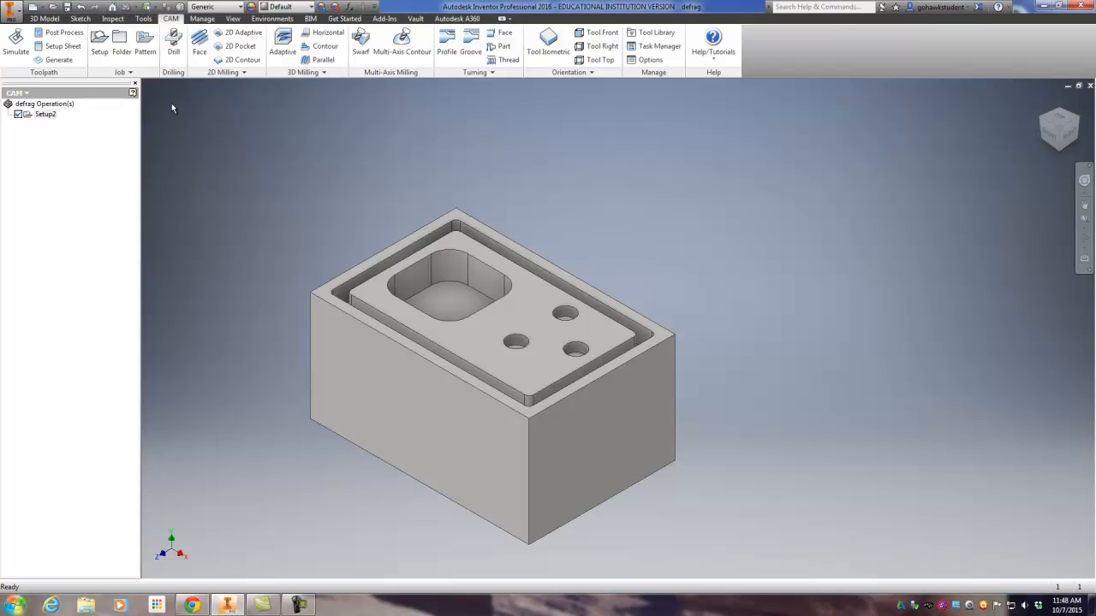
click(233, 49)
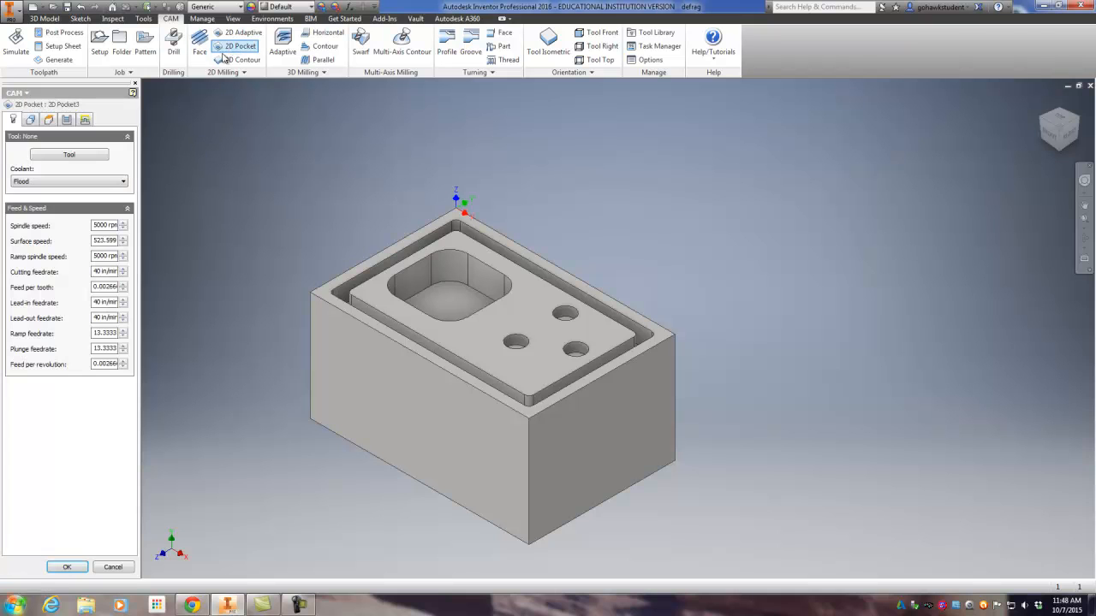
click(94, 159)
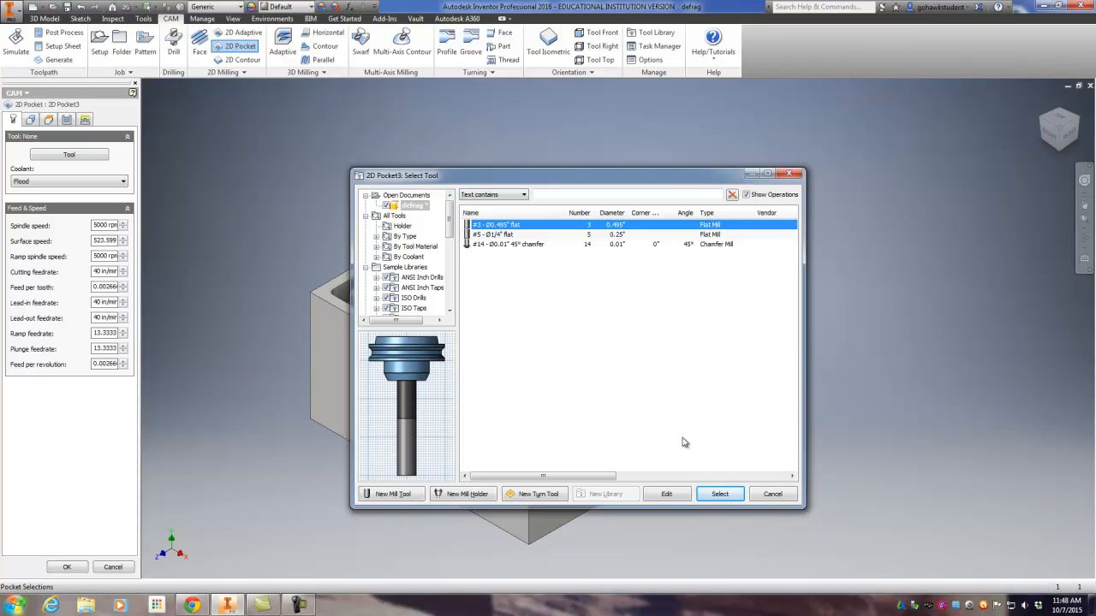
click(719, 494)
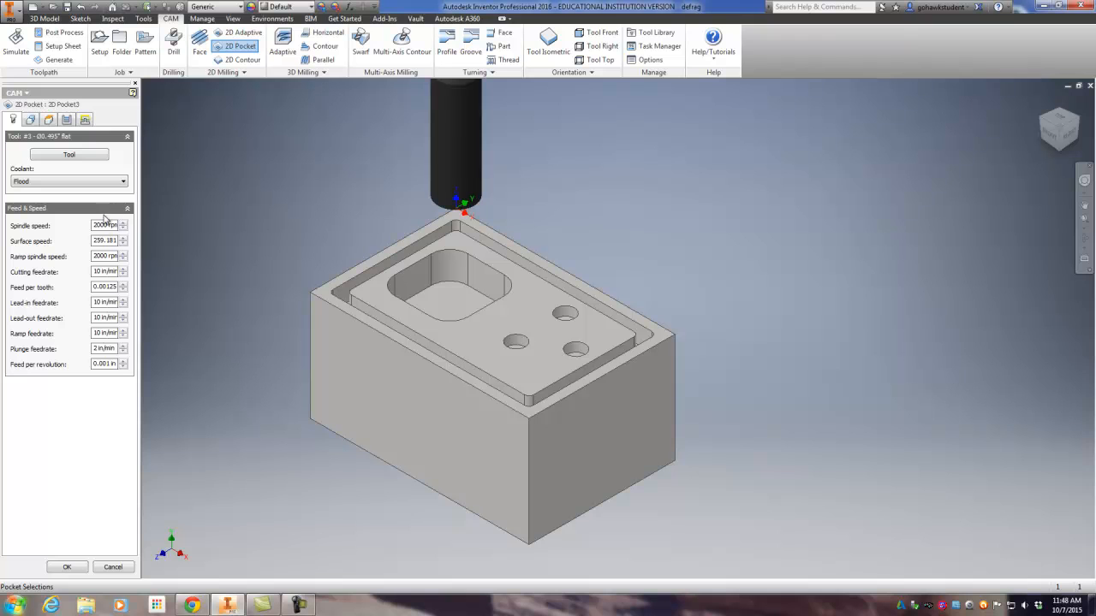
click(31, 119)
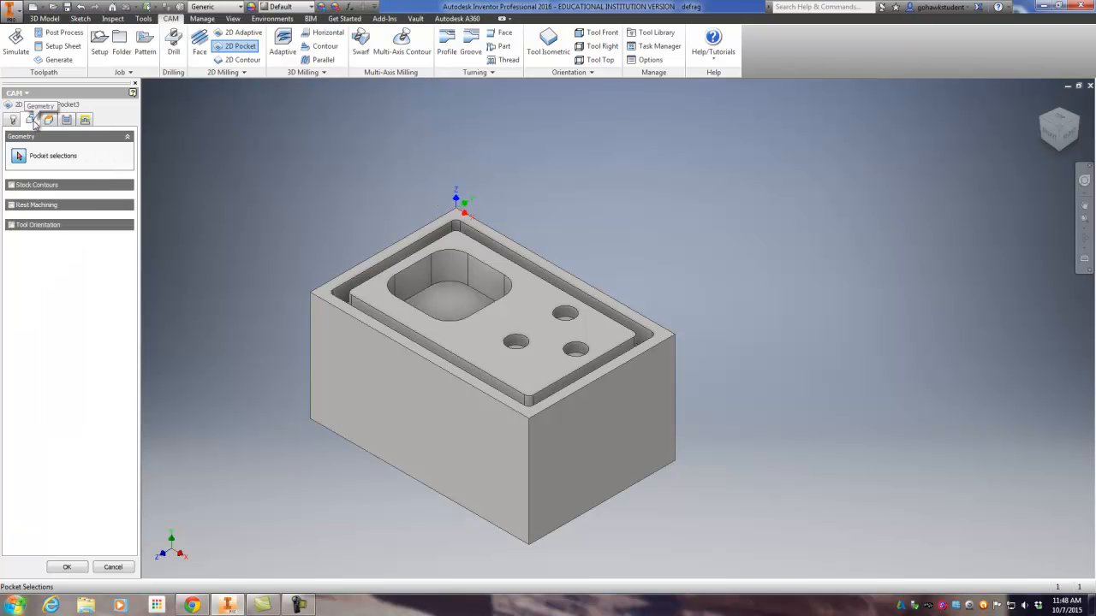
click(451, 298)
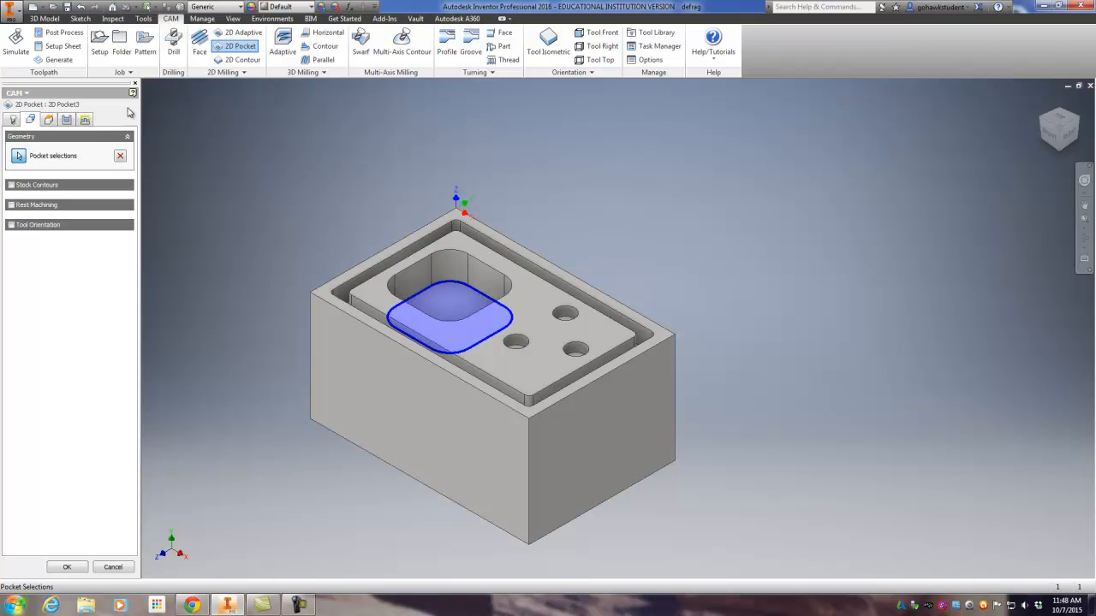
Set the operation's bottom height to Selection, referencing the floor of the rounded pocket.
click(49, 120)
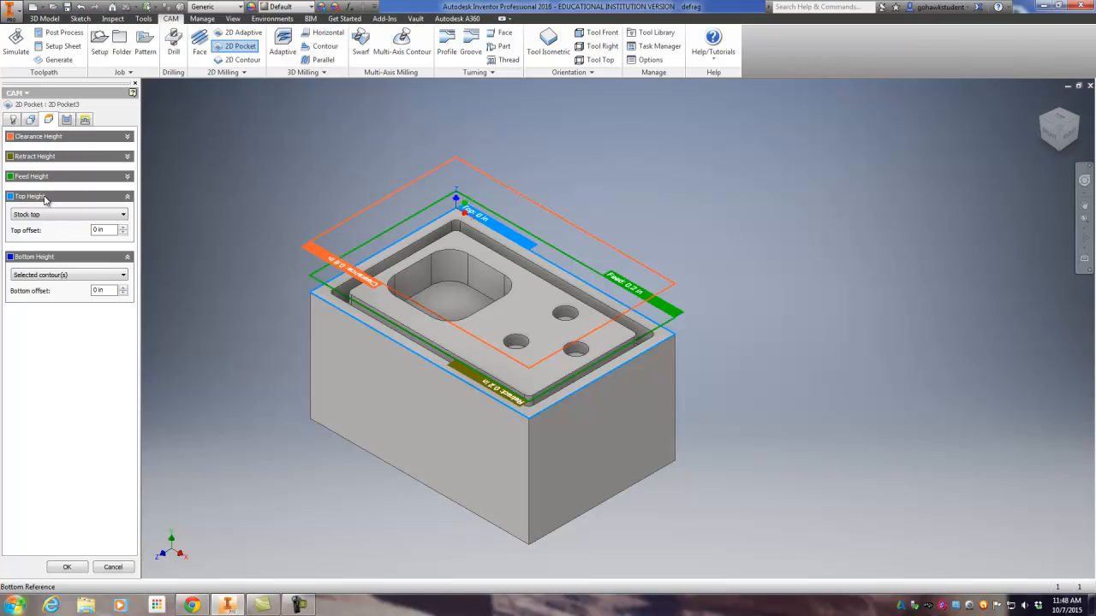
click(43, 275)
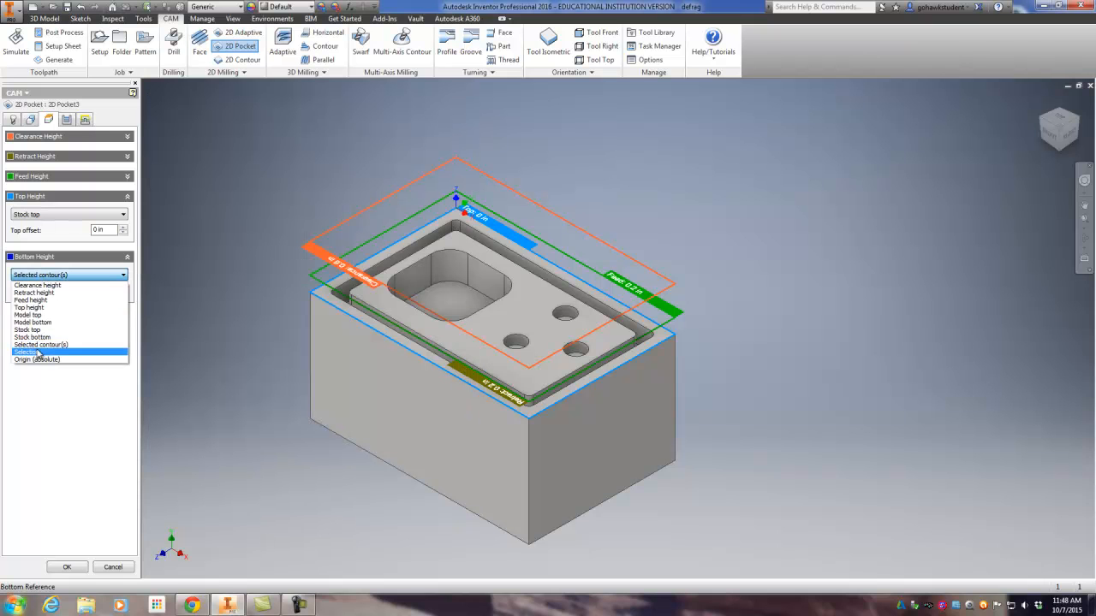
click(27, 352)
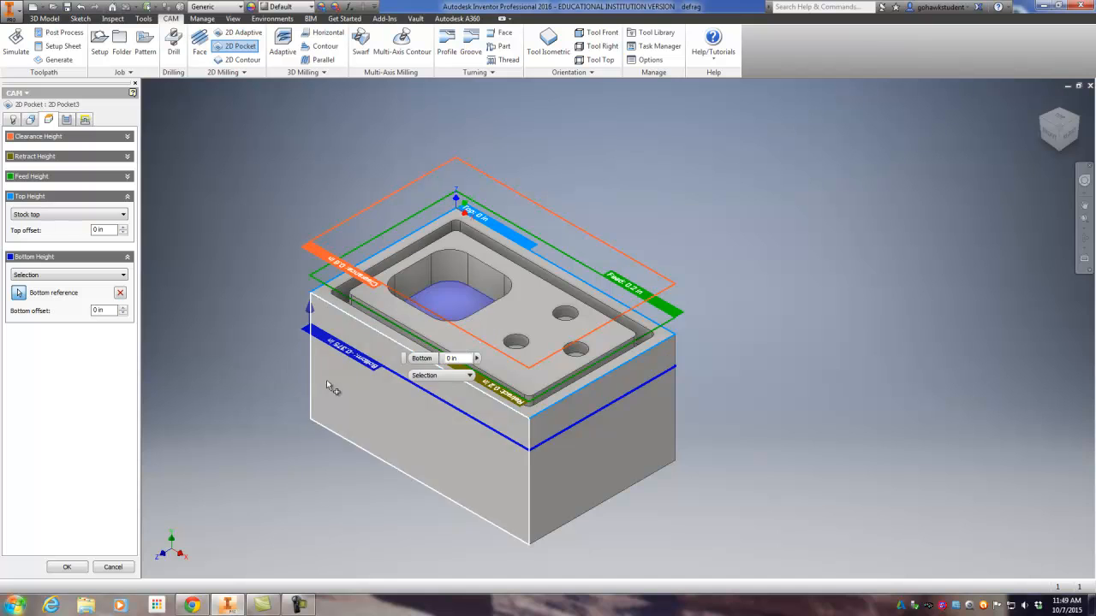
scroll(353, 363, up, 5)
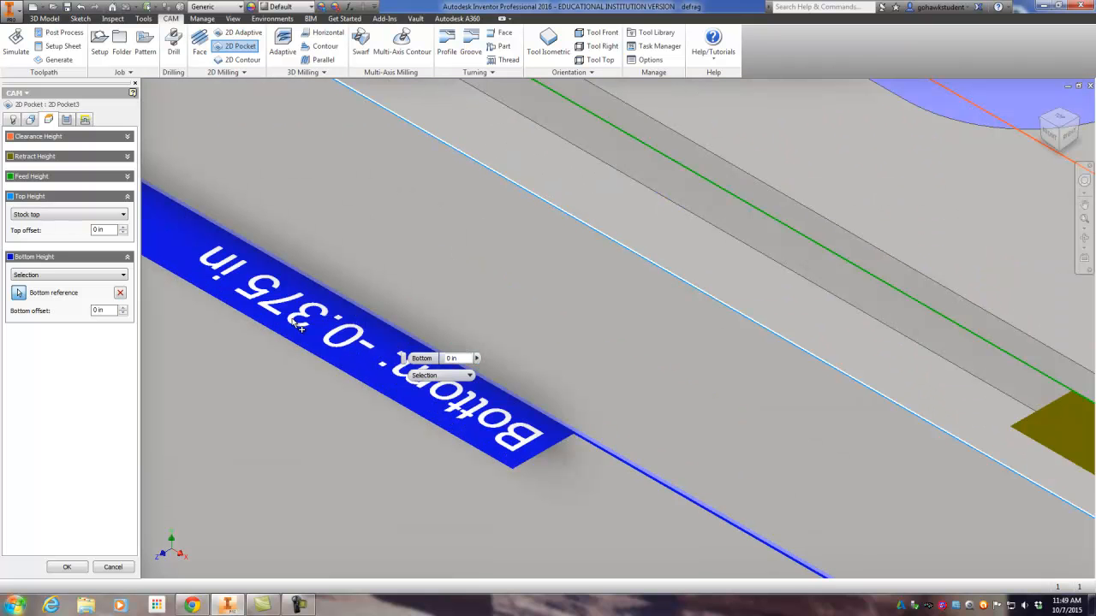
scroll(248, 221, down, 5)
scroll(250, 271, down, 2)
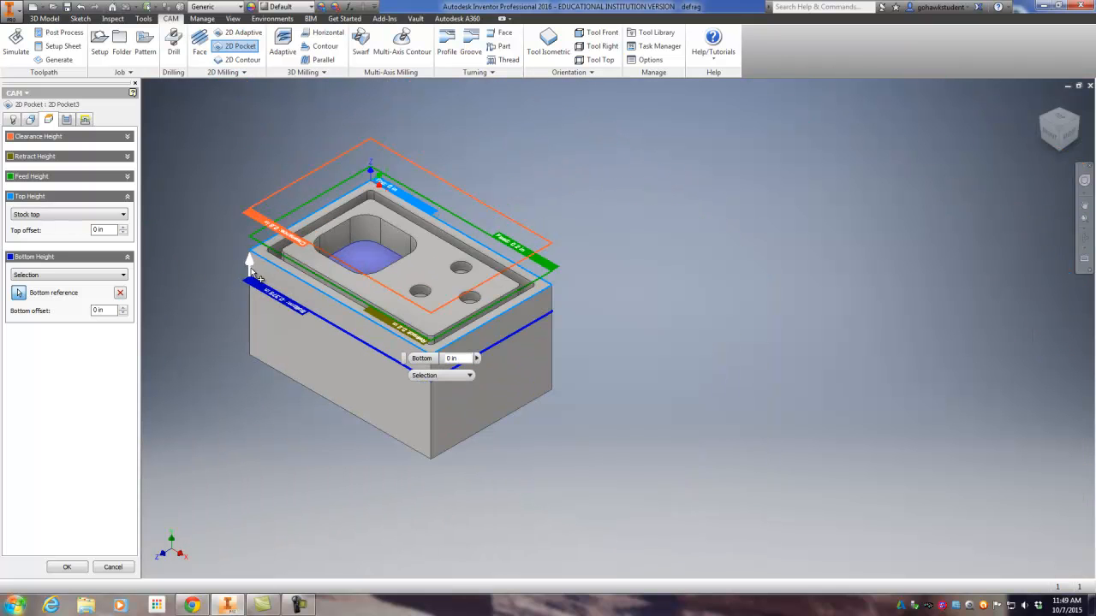
Enable Multiple Depths for the pocket passes, with maximum roughing stepdown and finishing stepdown both at 0.05 in.
click(68, 120)
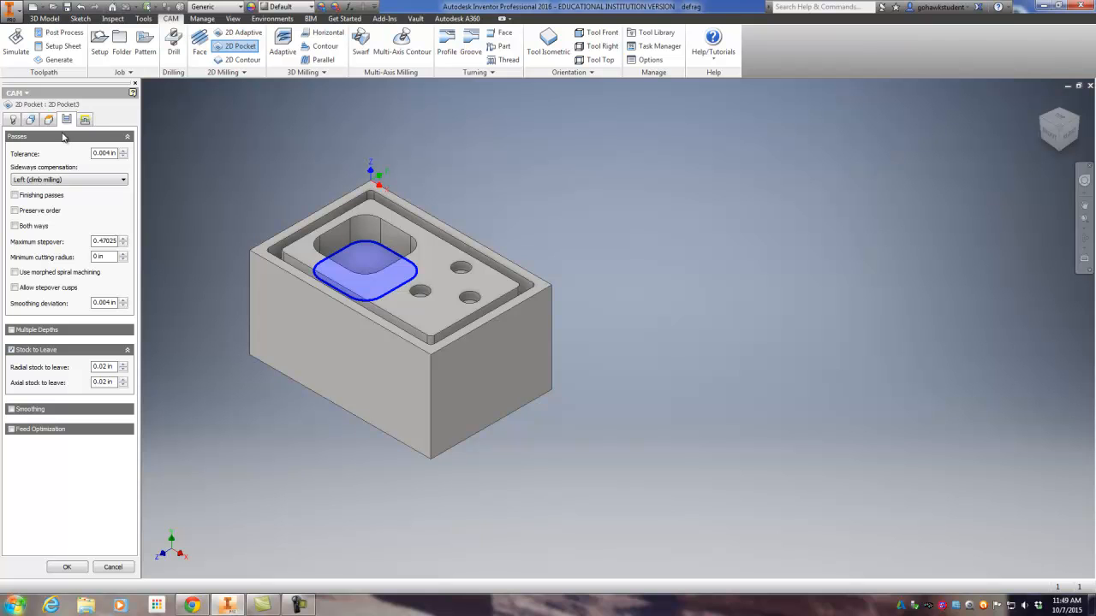
click(10, 331)
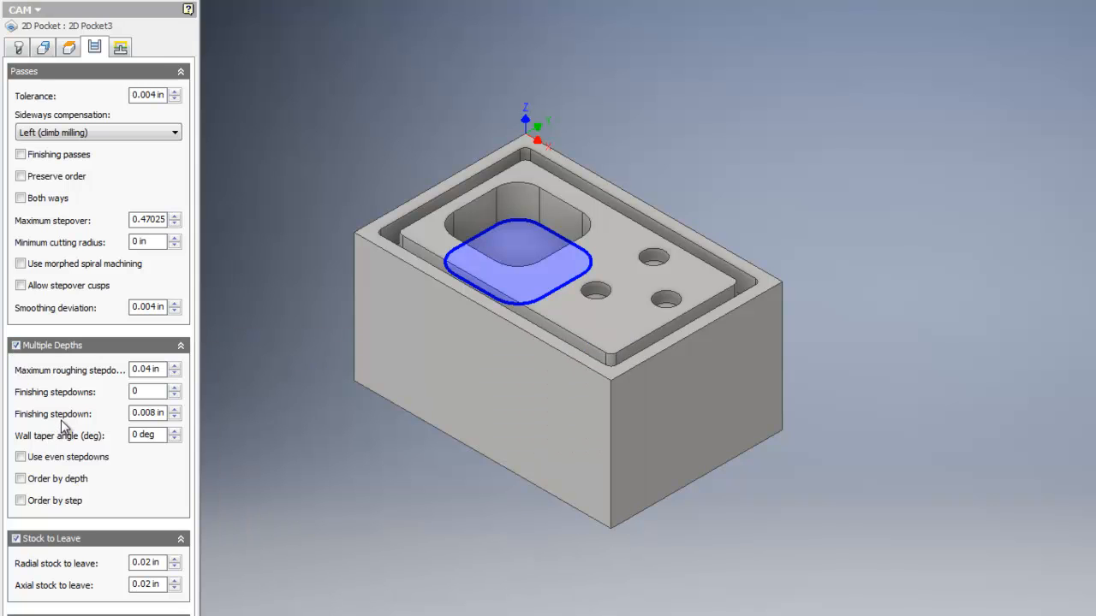
click(163, 370)
text(.050)
click(164, 413)
text(.050)
Turn off Stock to Leave and turn on Feed Optimization for the pocket passes.
click(16, 539)
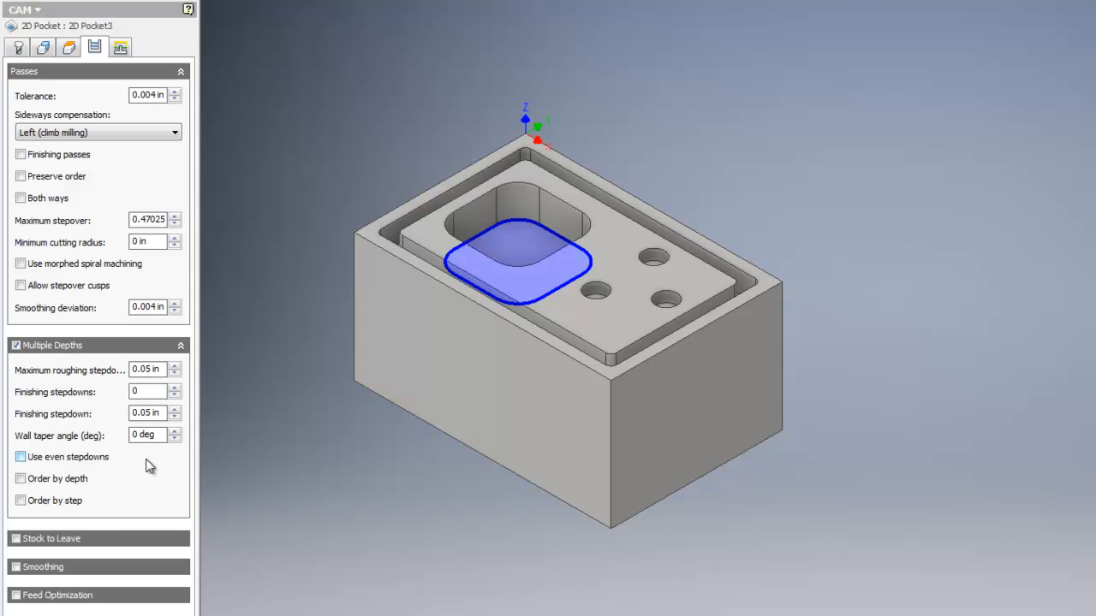
click(20, 599)
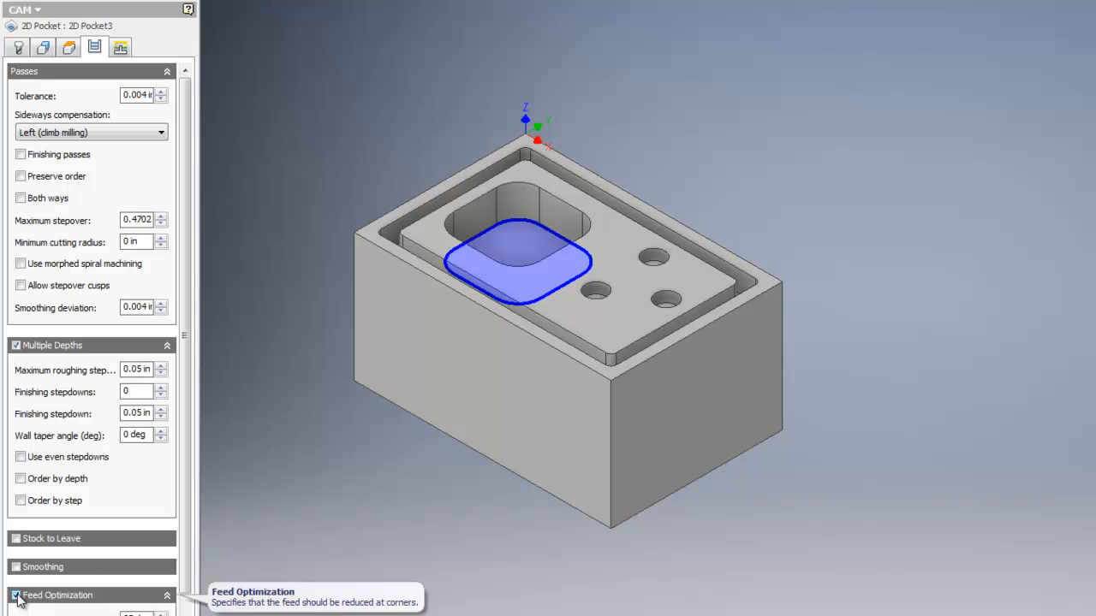
scroll(190, 505, down, 3)
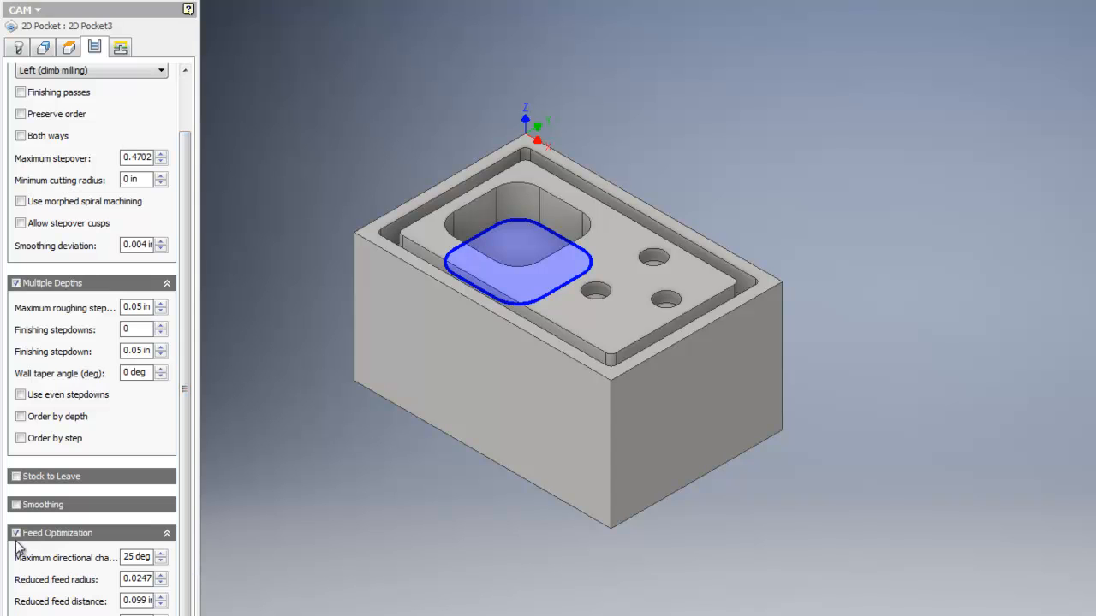
Turn off Feed Optimization for the pocket passes and accept the operation with the ramp type set to Helix.
click(16, 534)
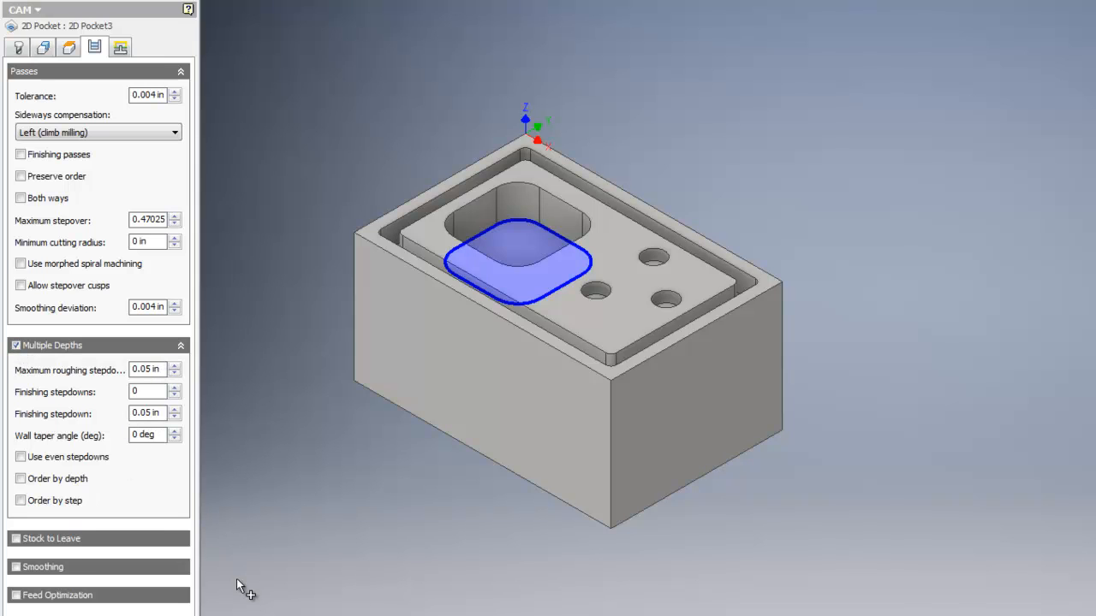
click(120, 48)
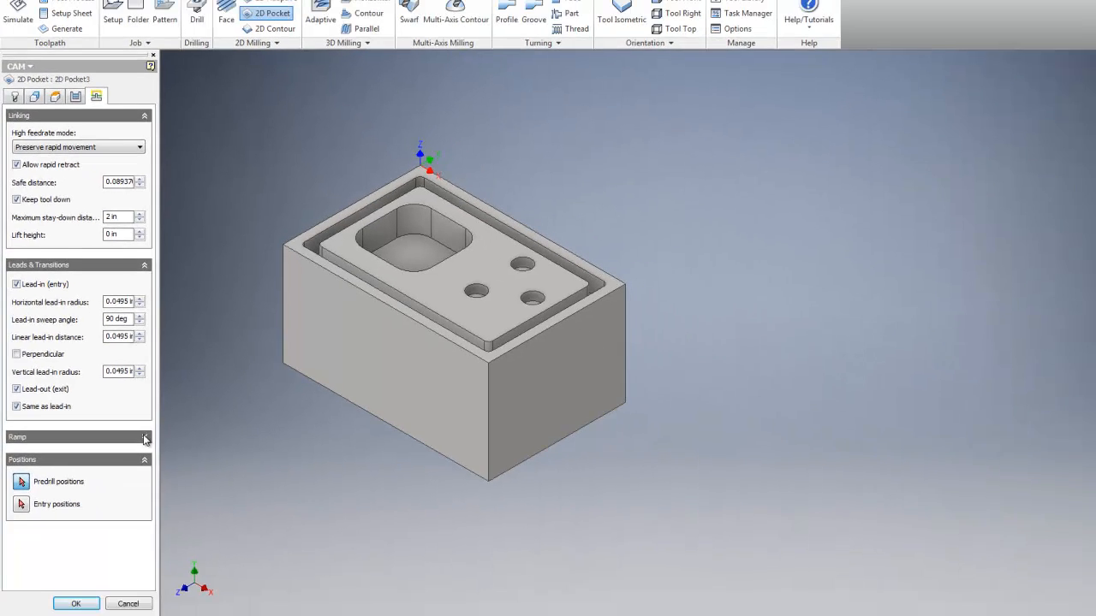
click(180, 474)
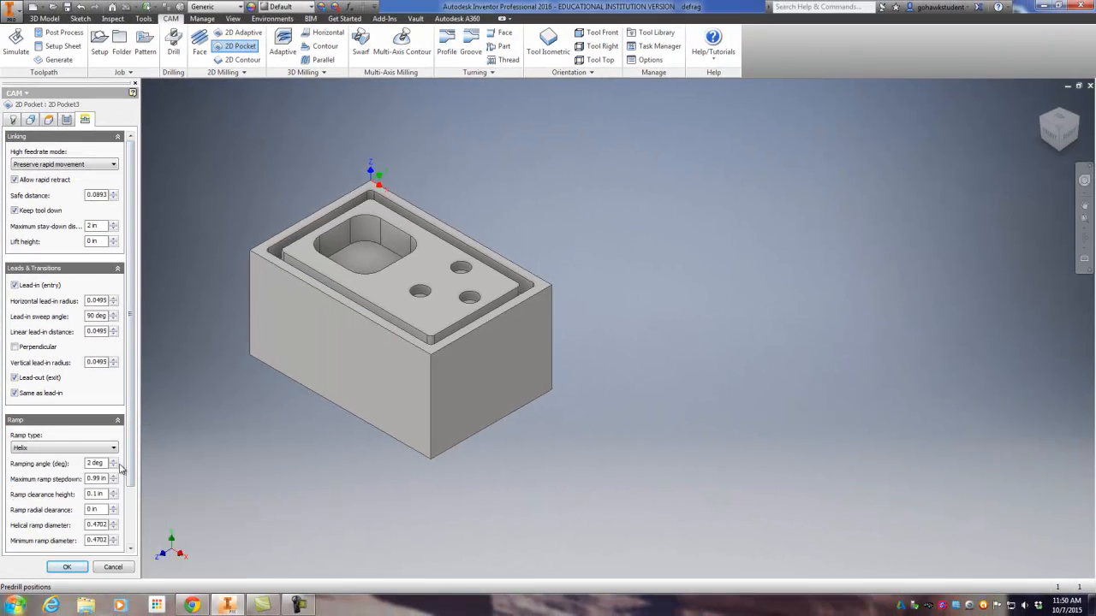
scroll(130, 433, down, 2)
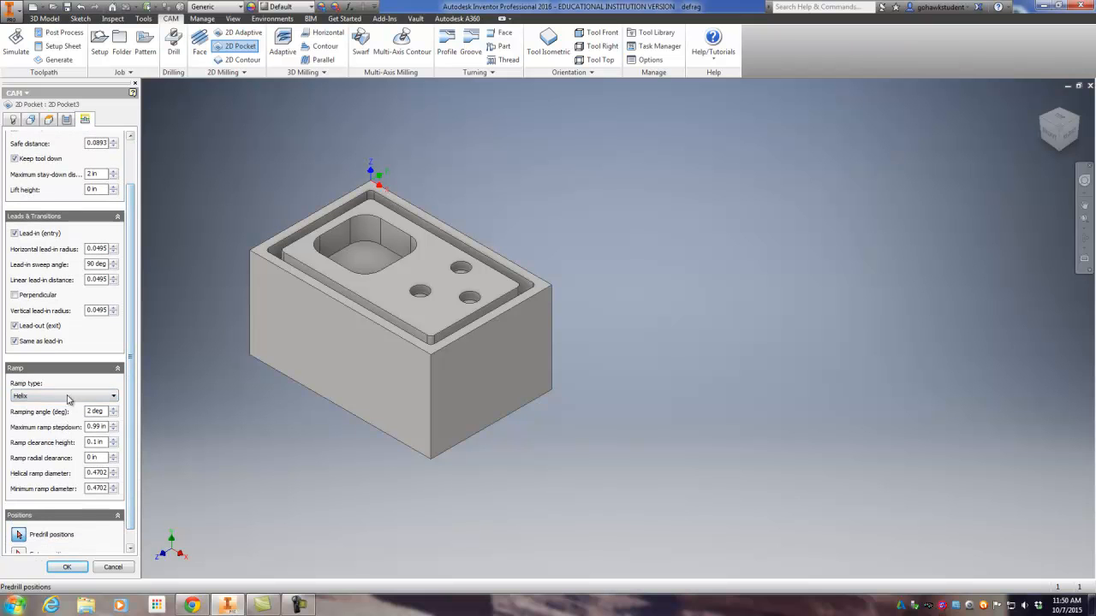
click(39, 397)
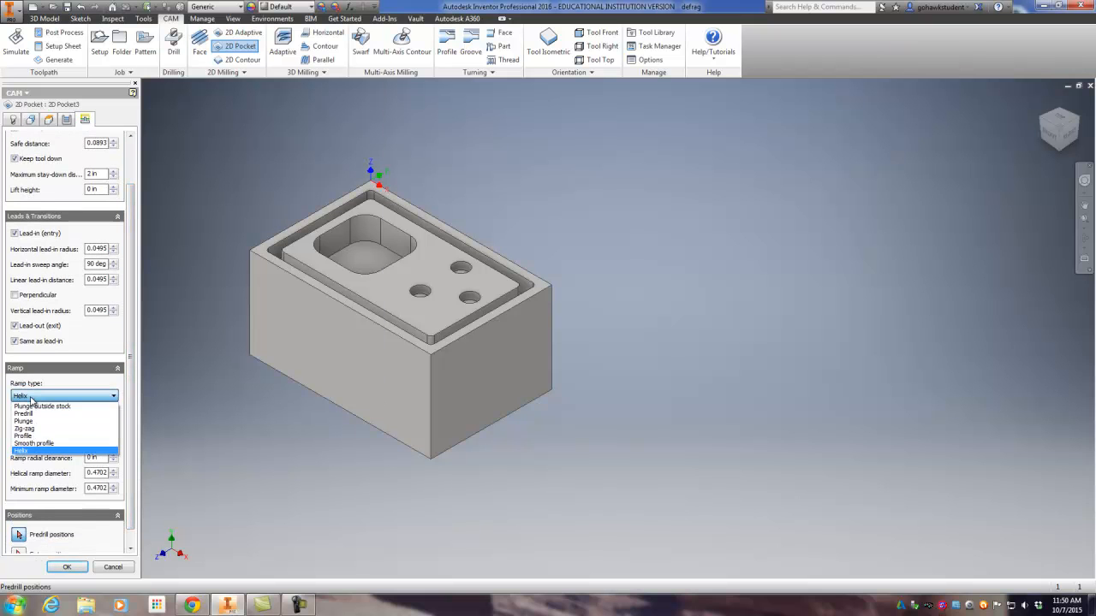
click(28, 451)
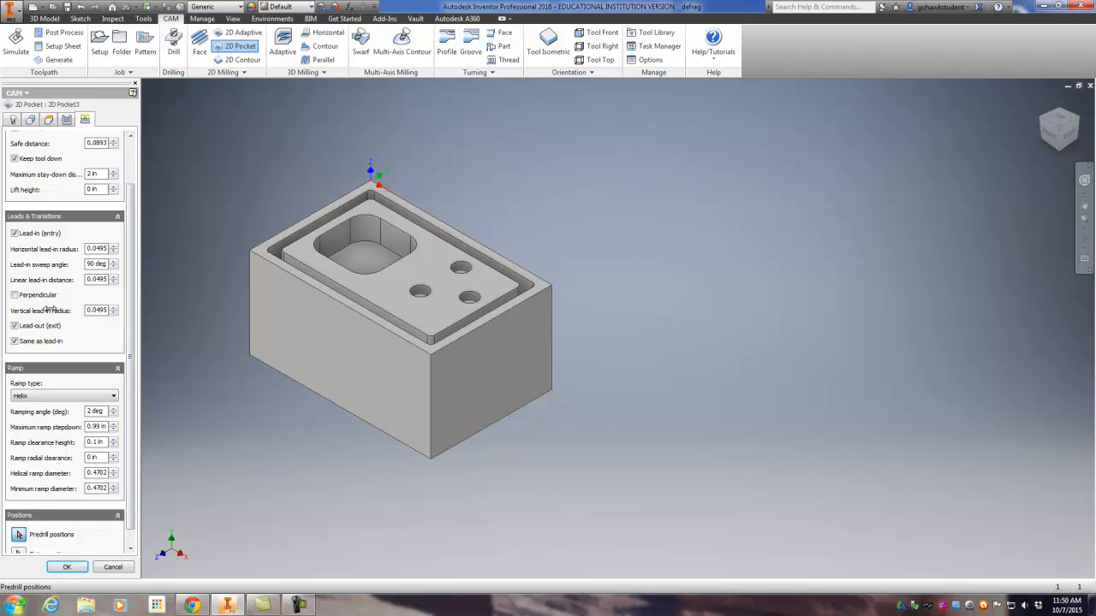
click(67, 568)
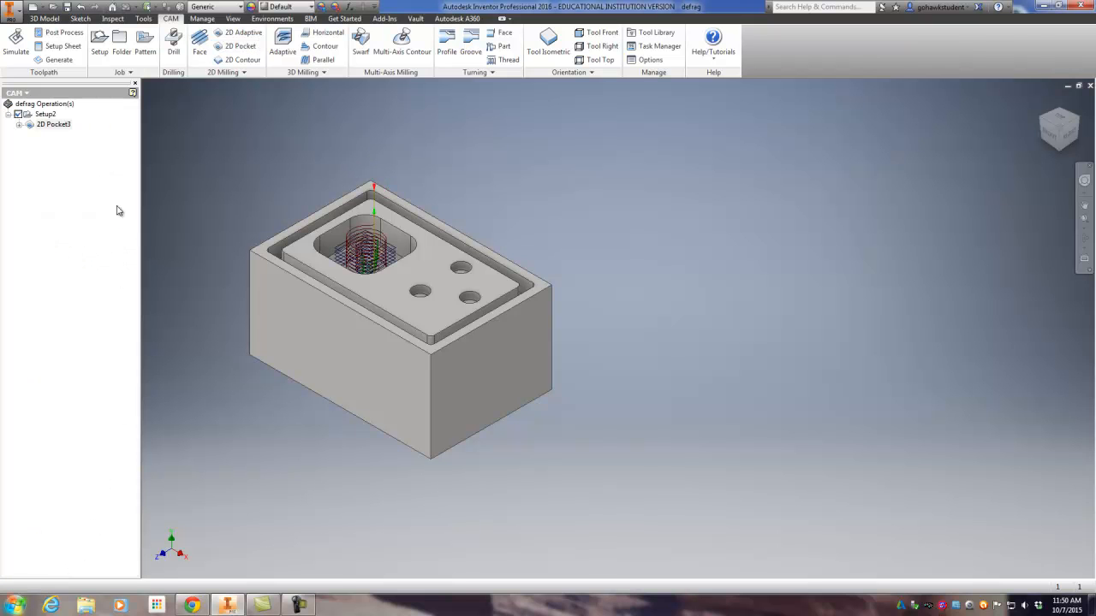
Simulate the rounded pocket's toolpath with the stock shown, and close the simulation.
scroll(374, 243, up, 5)
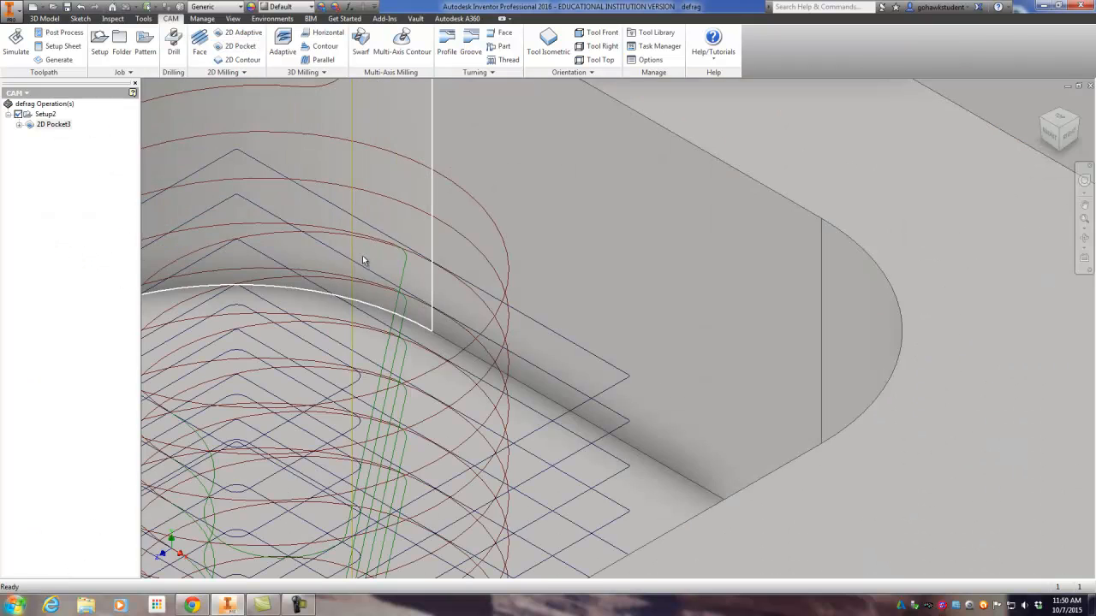
scroll(320, 288, down, 5)
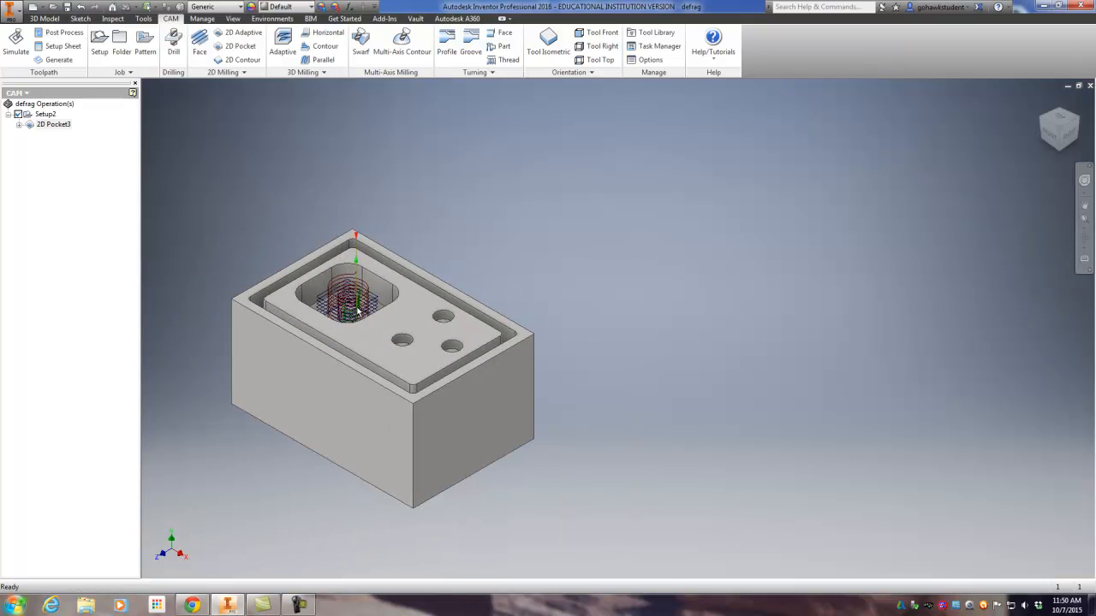
scroll(321, 312, up, 3)
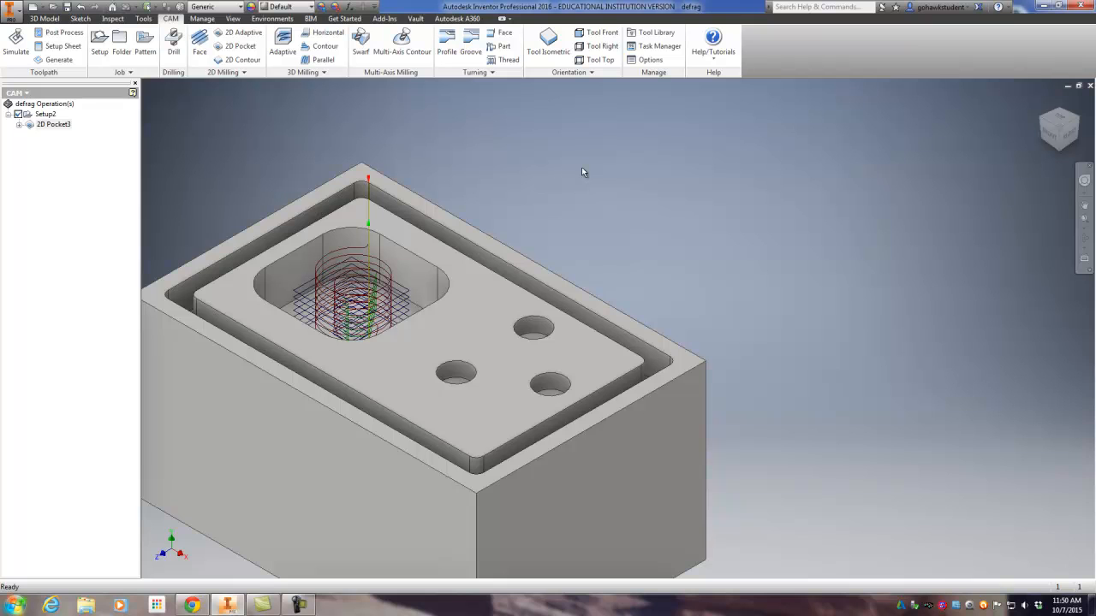
scroll(581, 168, down, 3)
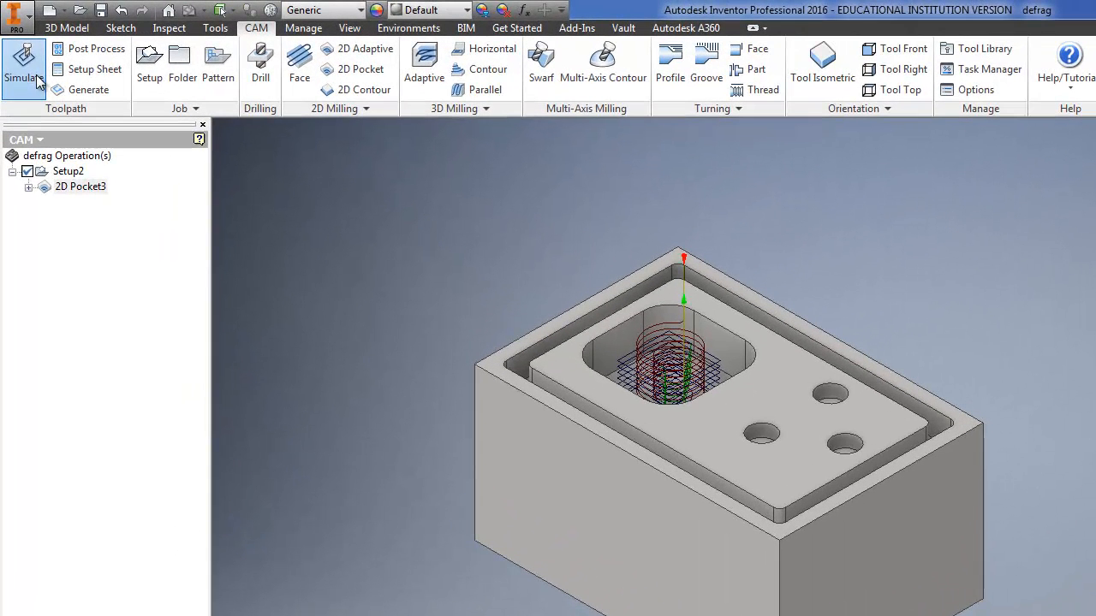
click(24, 68)
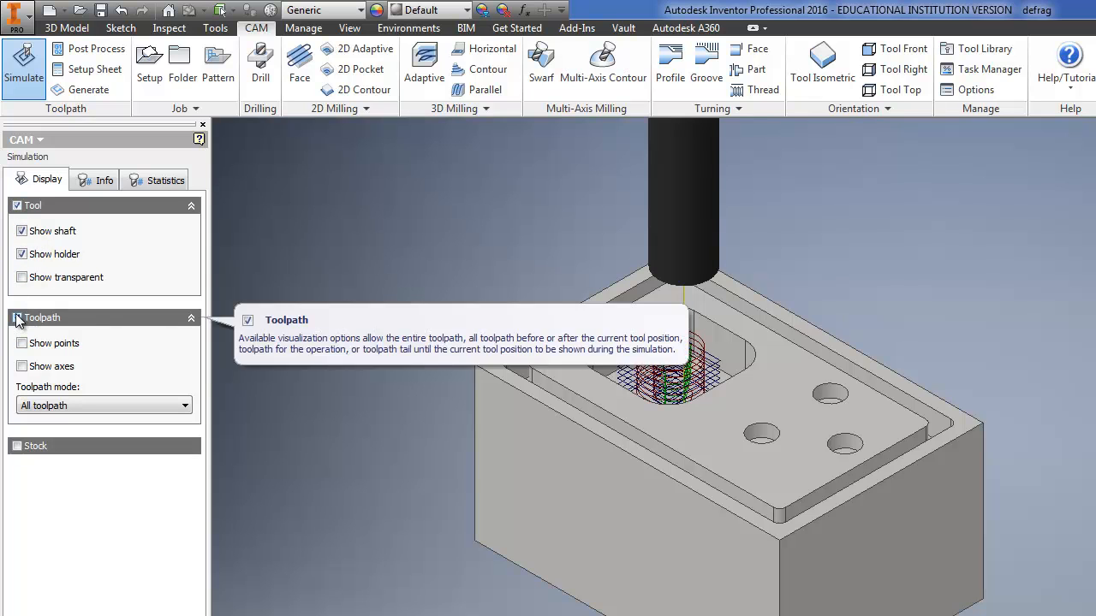
click(17, 447)
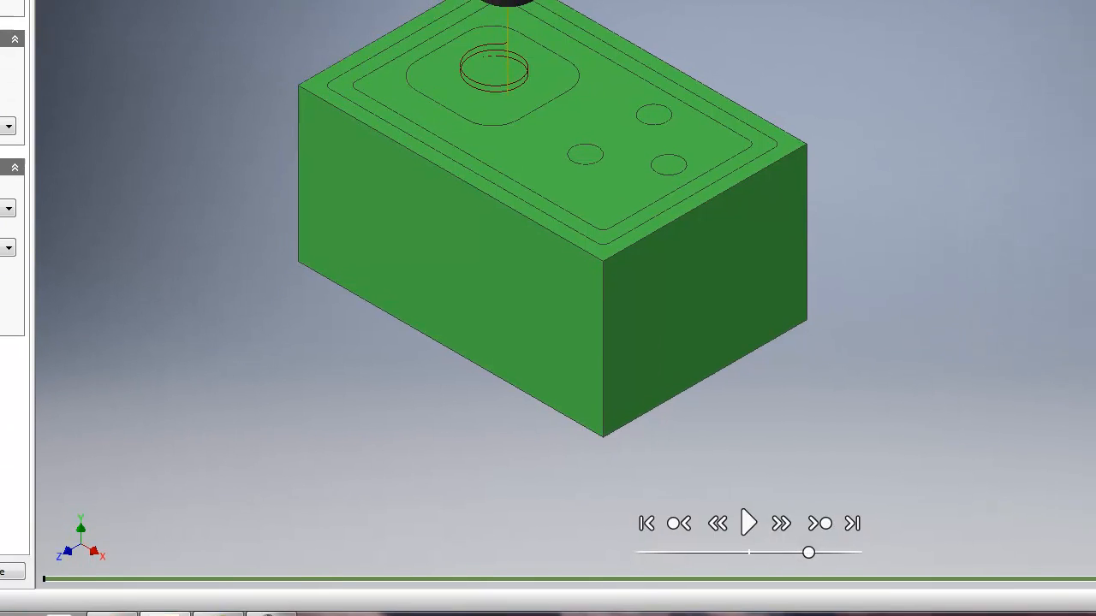
click(746, 521)
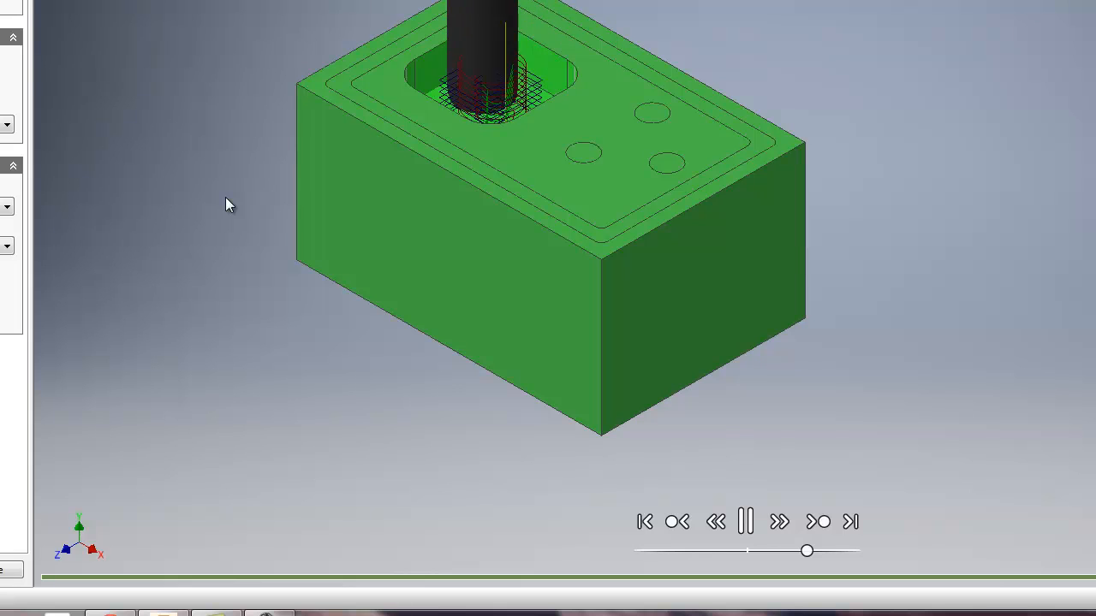
click(11, 571)
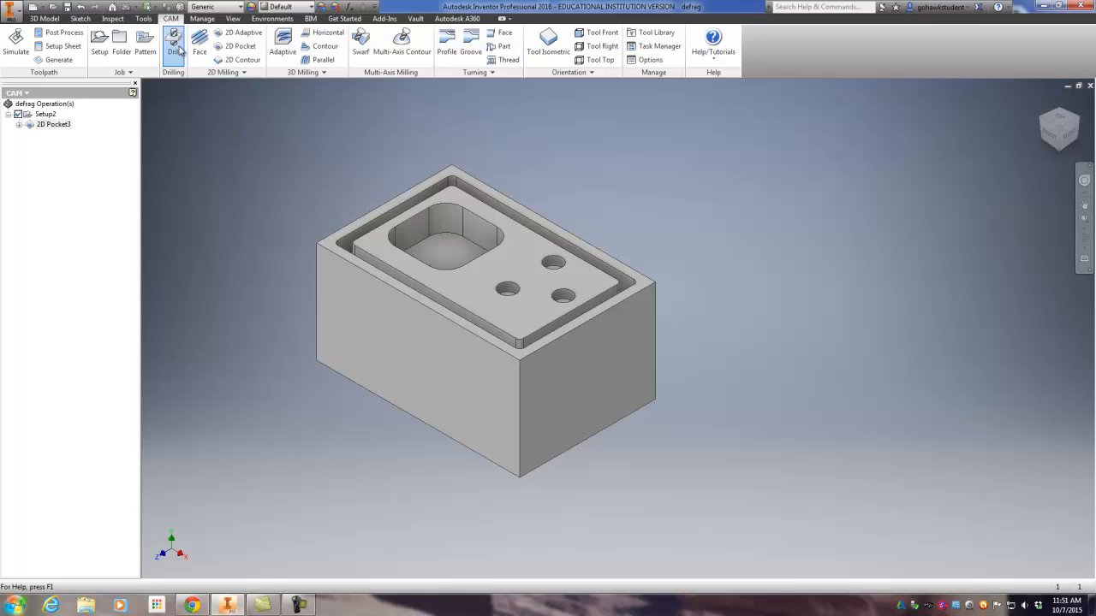
Start a Drill operation and choose the #5 Ø1/4" flat mill as its tool.
click(174, 47)
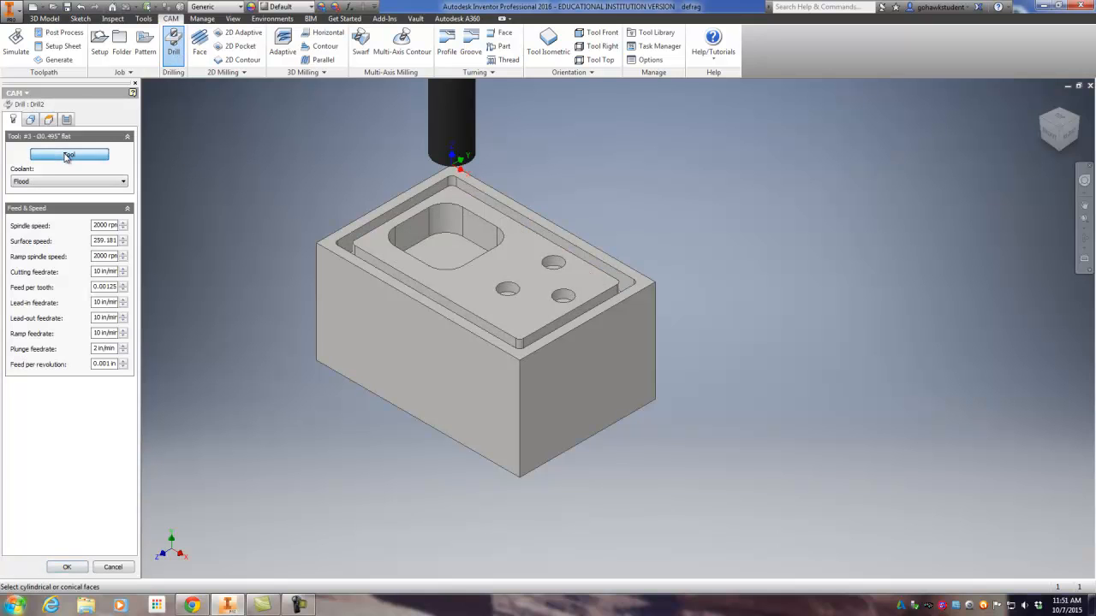
click(68, 155)
click(503, 257)
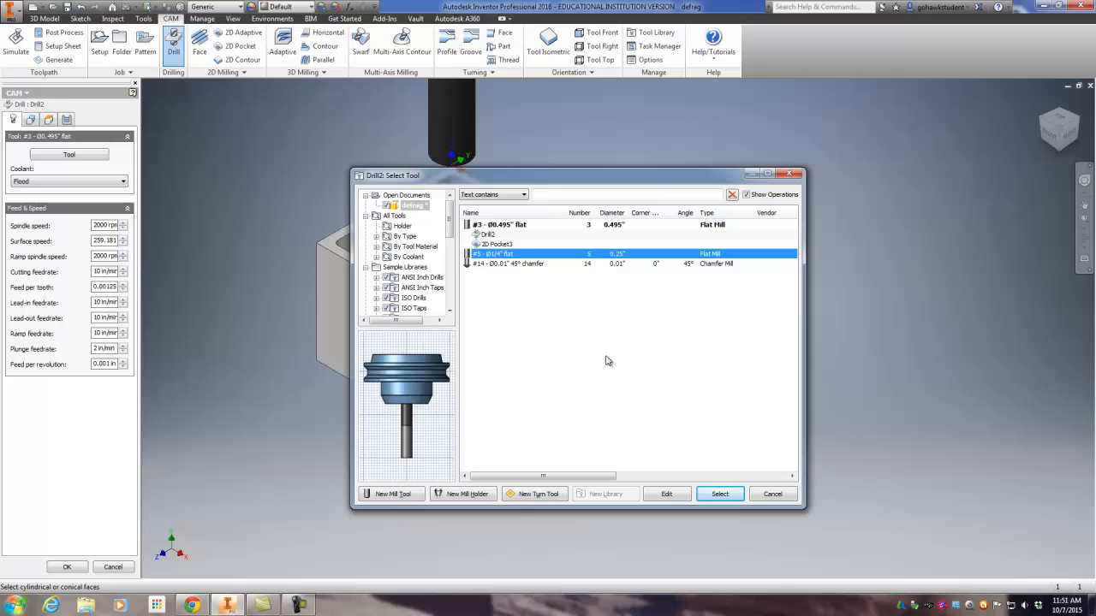
click(720, 495)
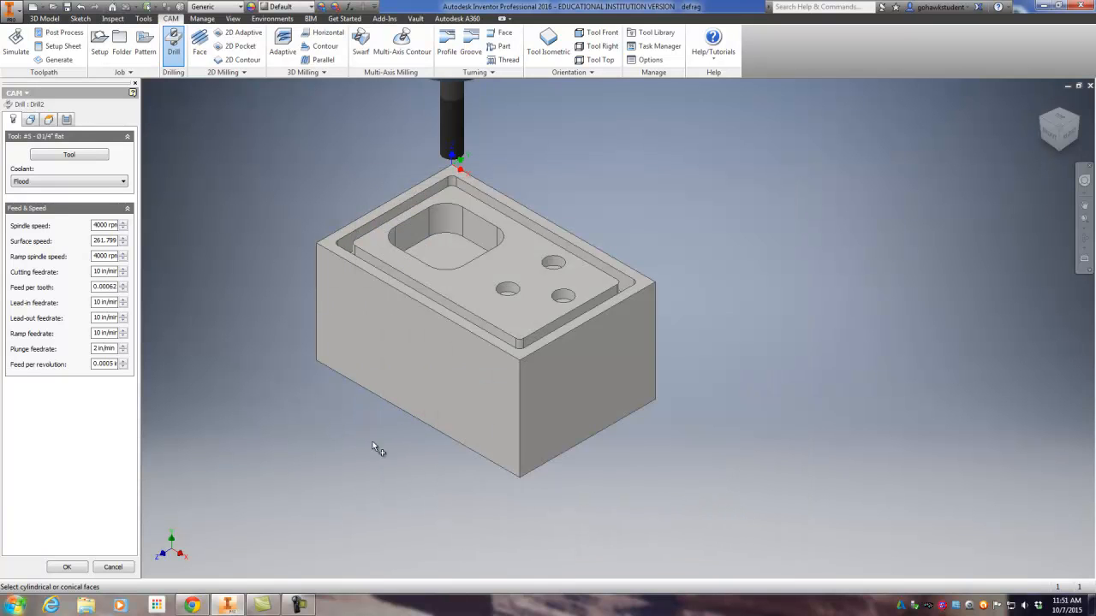
Select the cylindrical faces of the three small round holes as the drill geometry.
click(31, 119)
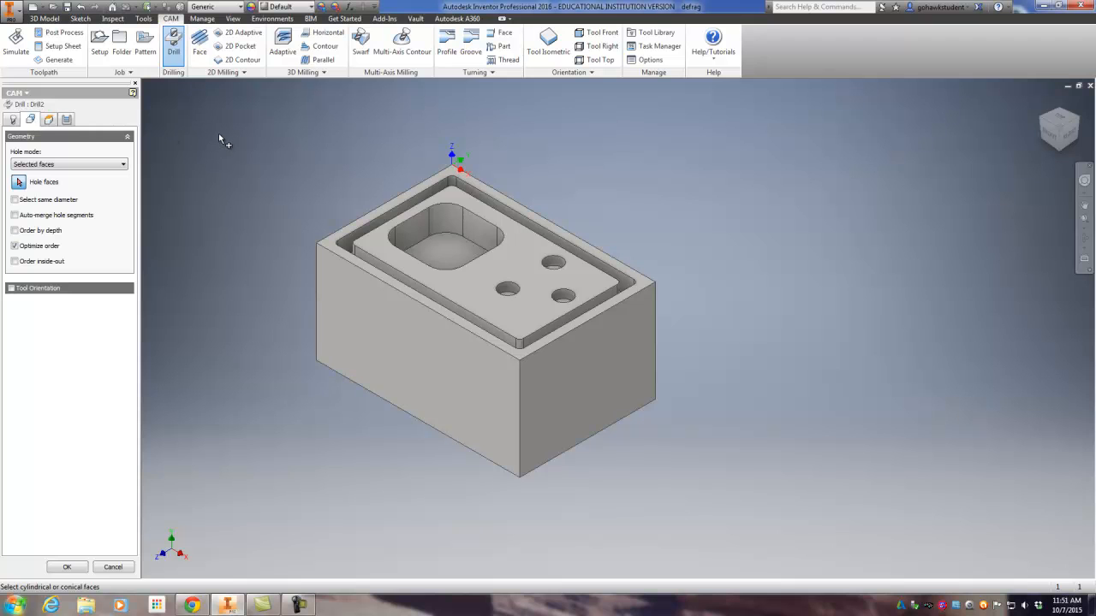
scroll(569, 256, up, 5)
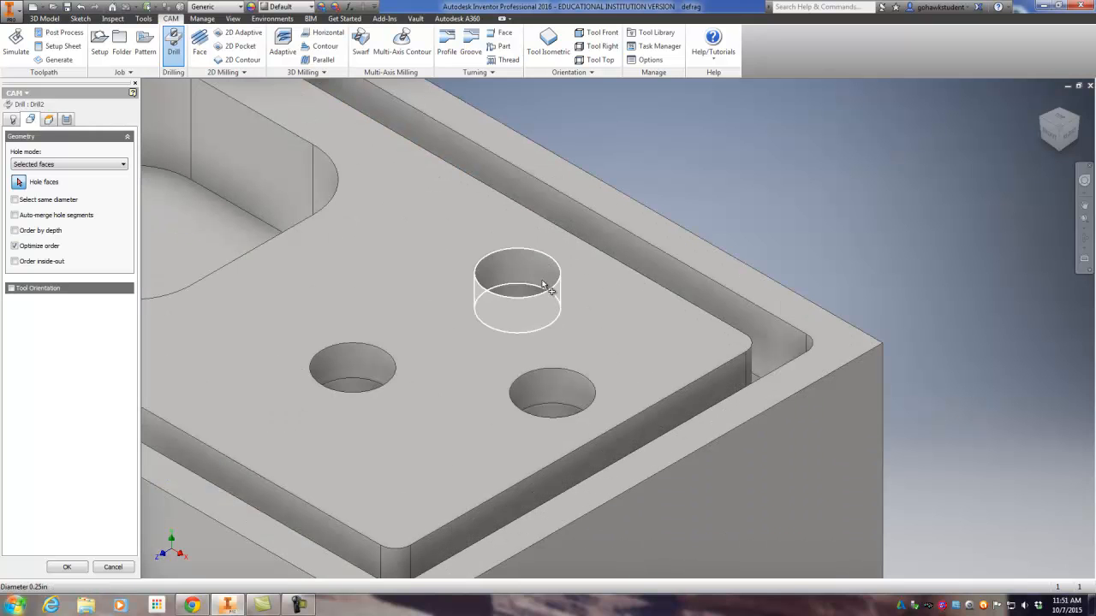
click(541, 271)
click(371, 368)
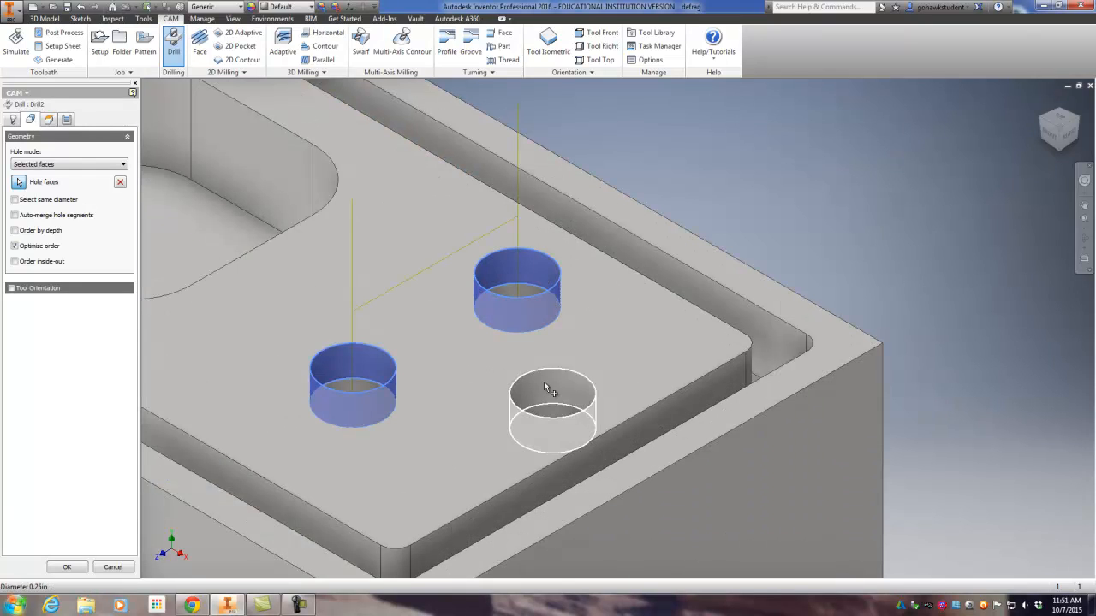
click(556, 379)
scroll(561, 381, down, 5)
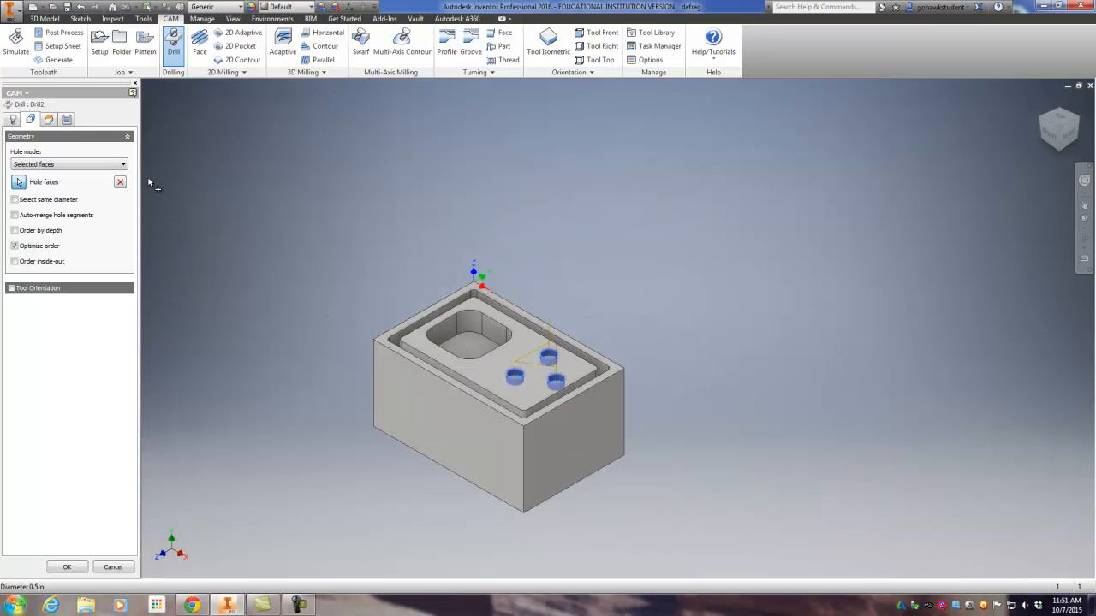
Set the drill operation's bottom height to Selection, referencing the floor of one of the round holes.
click(49, 119)
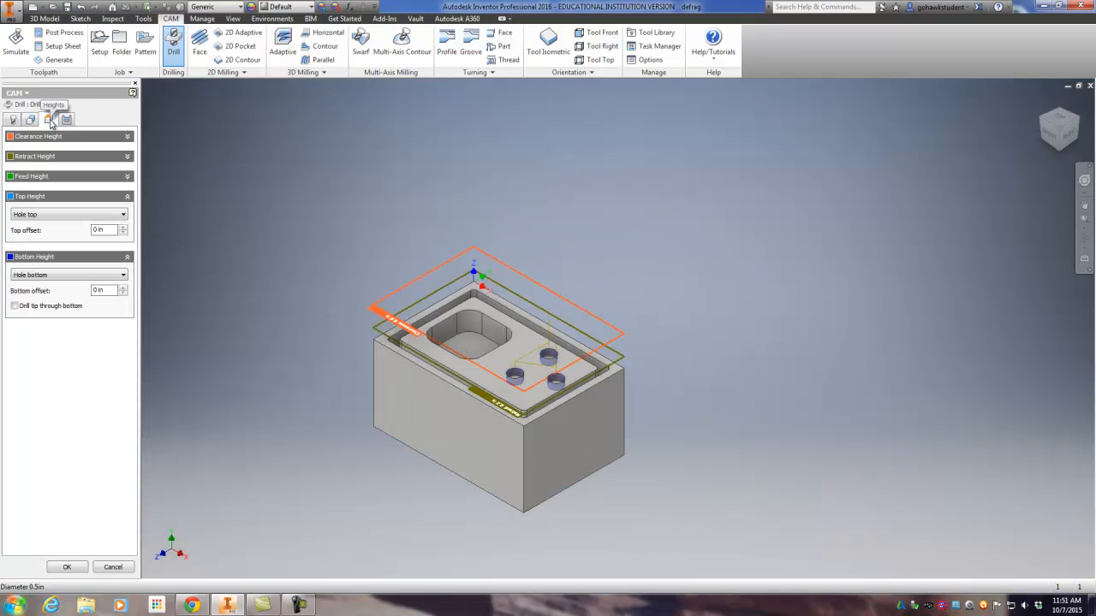
click(39, 276)
click(39, 366)
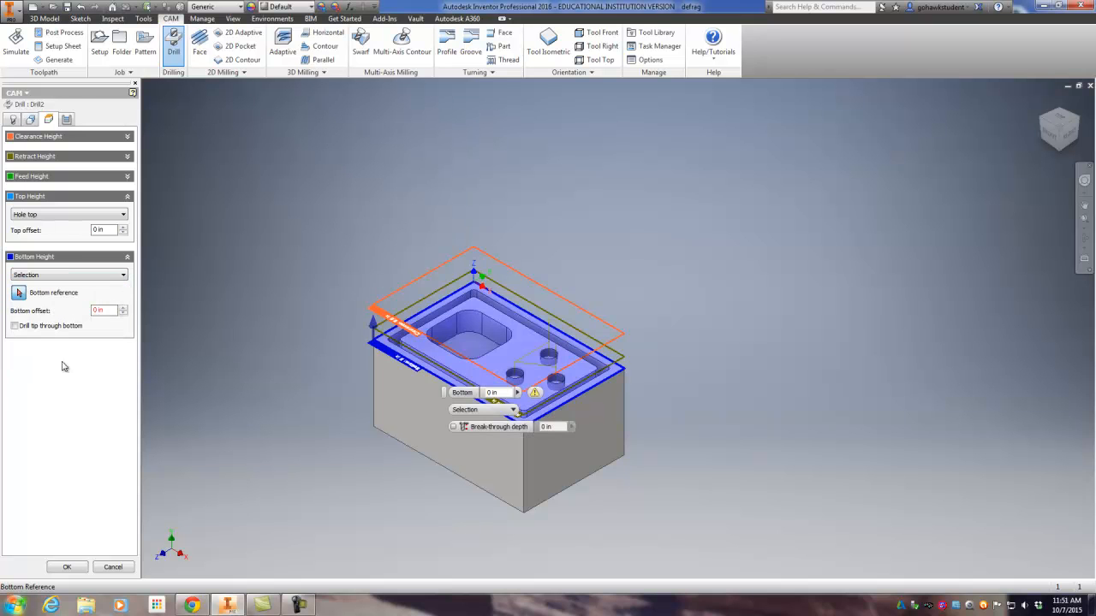
scroll(577, 391, up, 5)
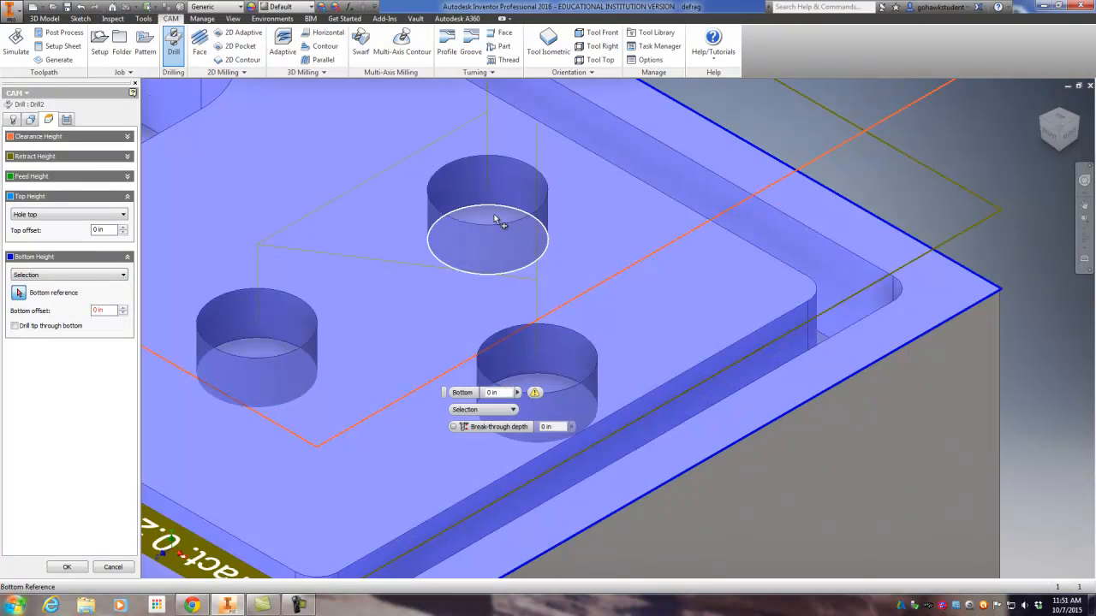
click(494, 216)
scroll(497, 223, down, 5)
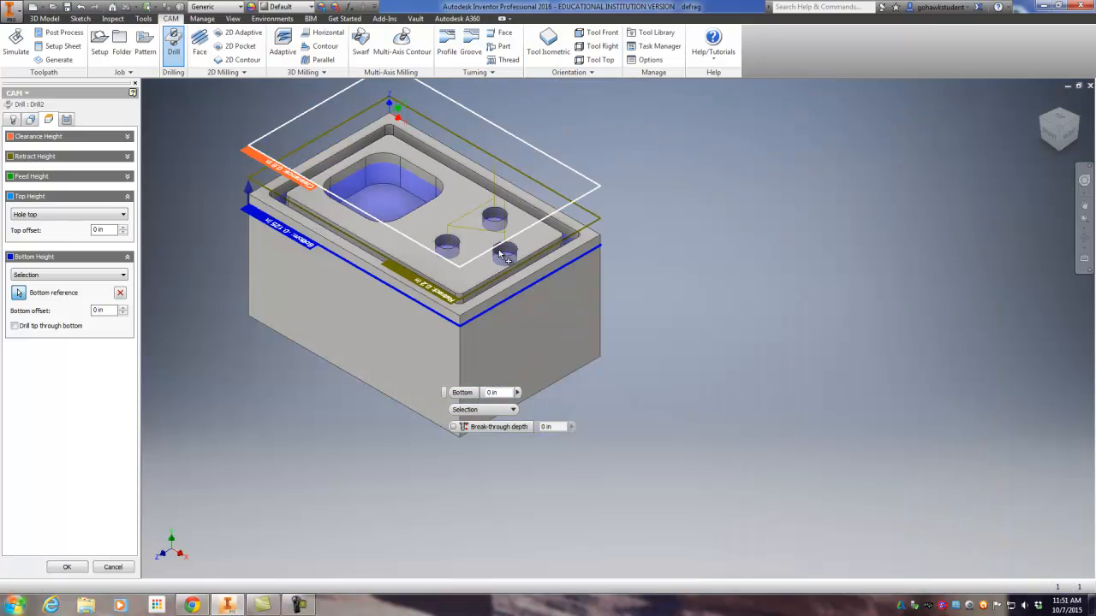
scroll(291, 261, up, 4)
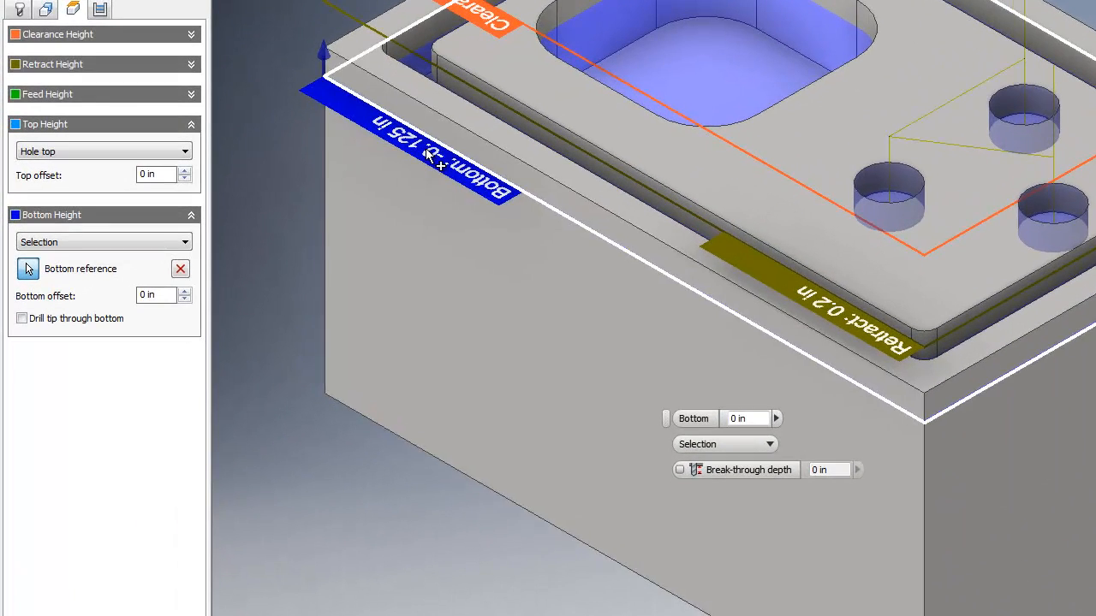
Set the drilling cycle to Chip breaking - partial retract with a pecking depth of .020 in, and accept the operation.
click(99, 8)
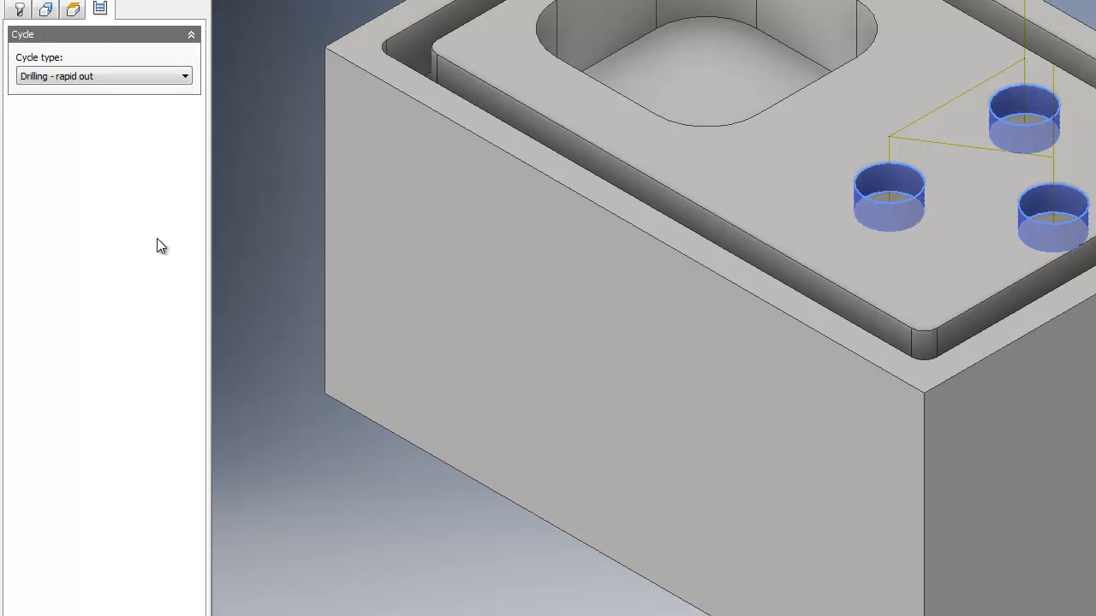
click(96, 74)
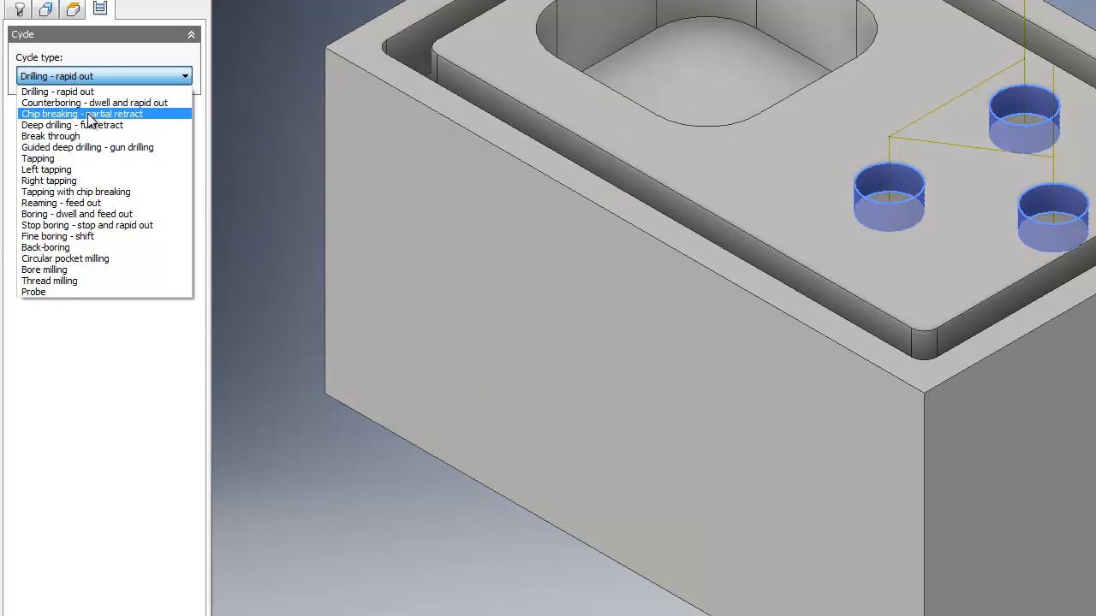
click(90, 115)
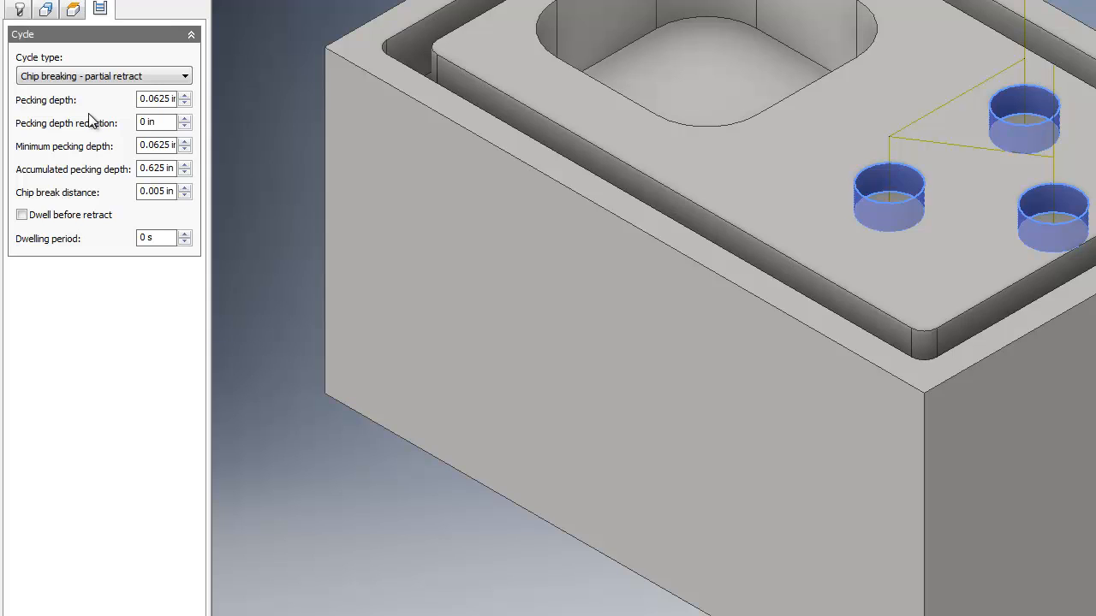
drag(143, 99, 181, 104)
text(.020)
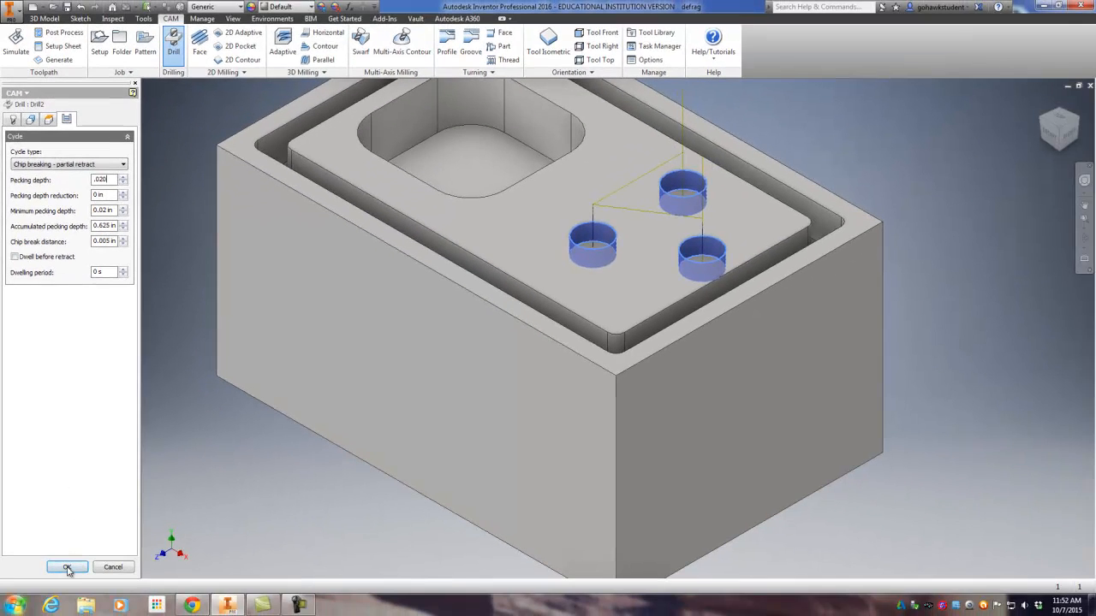
click(68, 570)
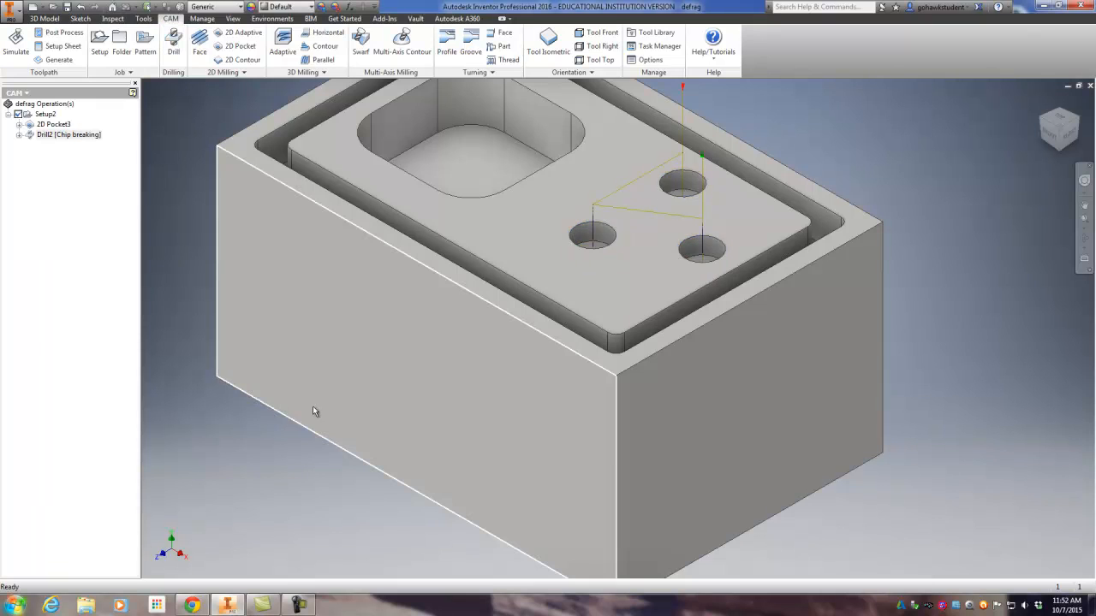
Start a 2D Contour operation and pick the #14 Ø0.01" 45° chamfer mill among the available tools.
scroll(308, 395, up, 3)
scroll(517, 268, down, 3)
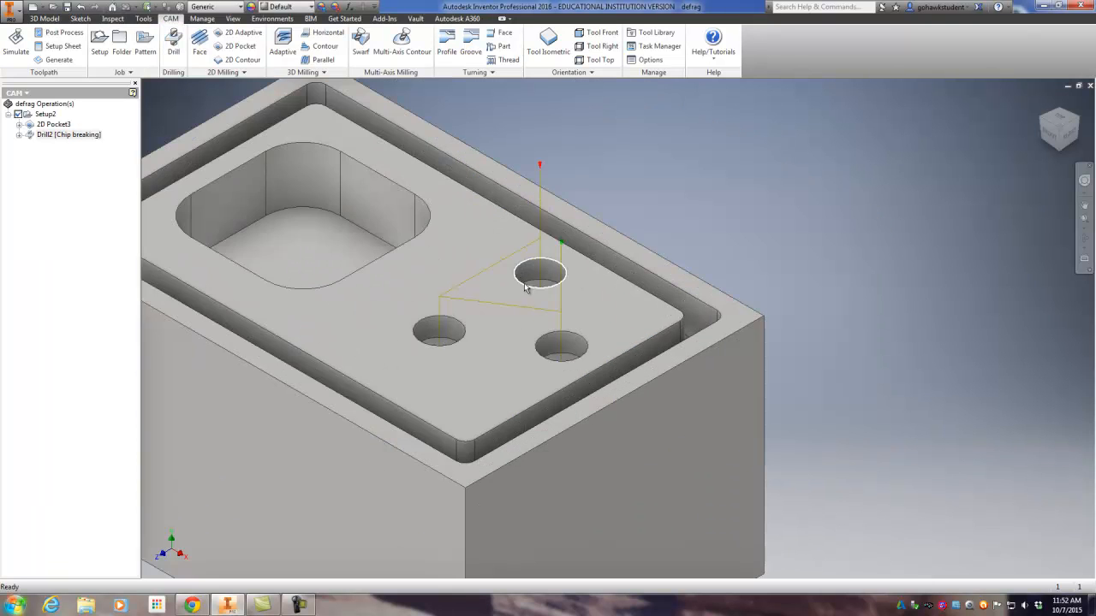
scroll(524, 289, up, 3)
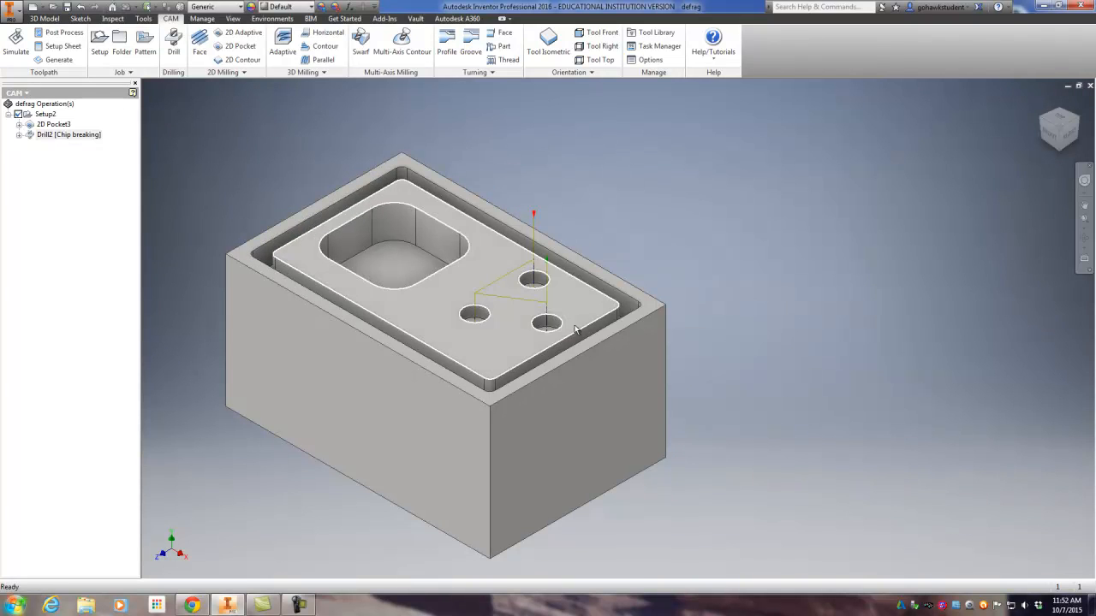
click(240, 61)
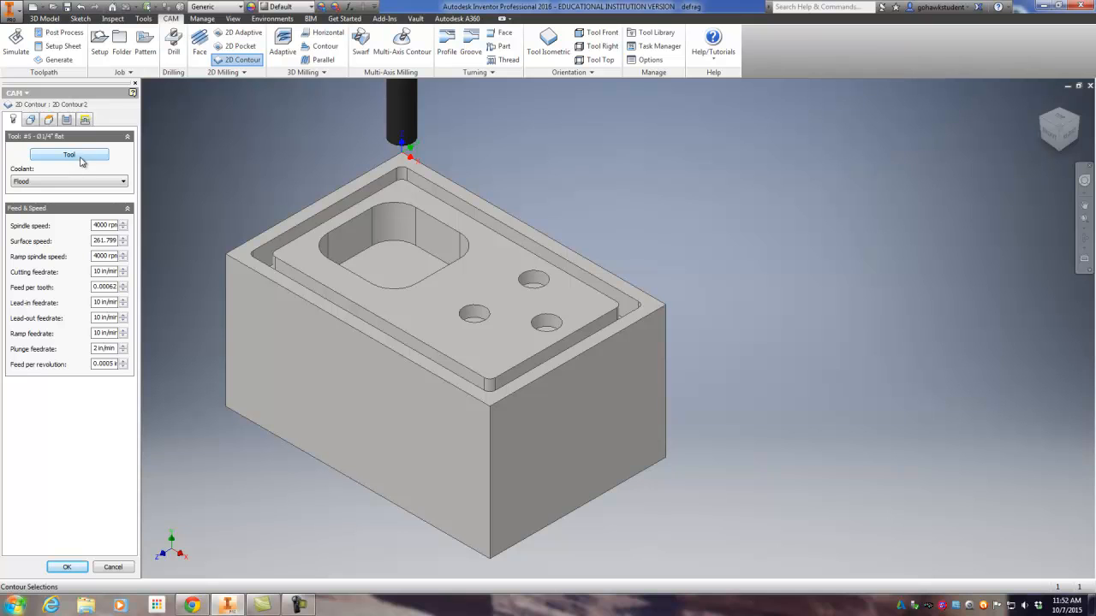
click(81, 160)
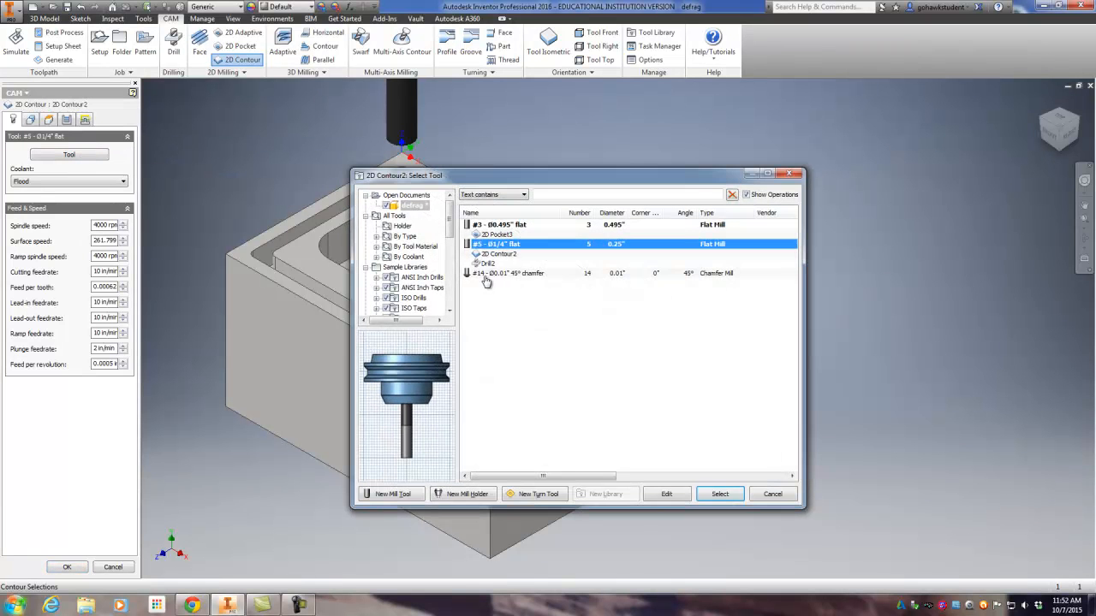
click(492, 274)
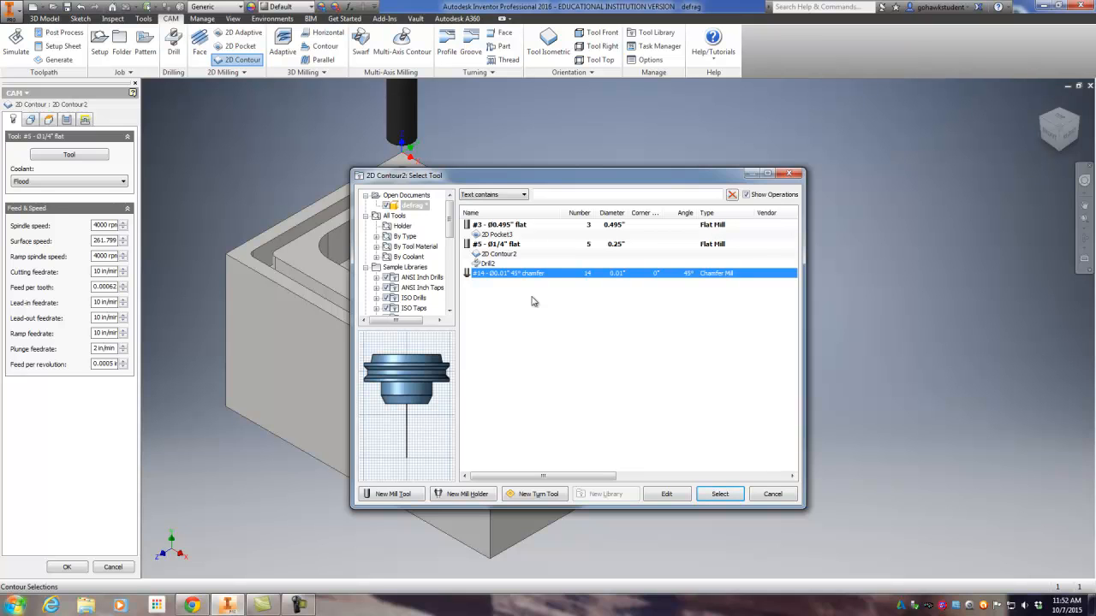
Edit the chamfer mill's cutter geometry and set its diameter to .120 in.
click(676, 497)
click(402, 243)
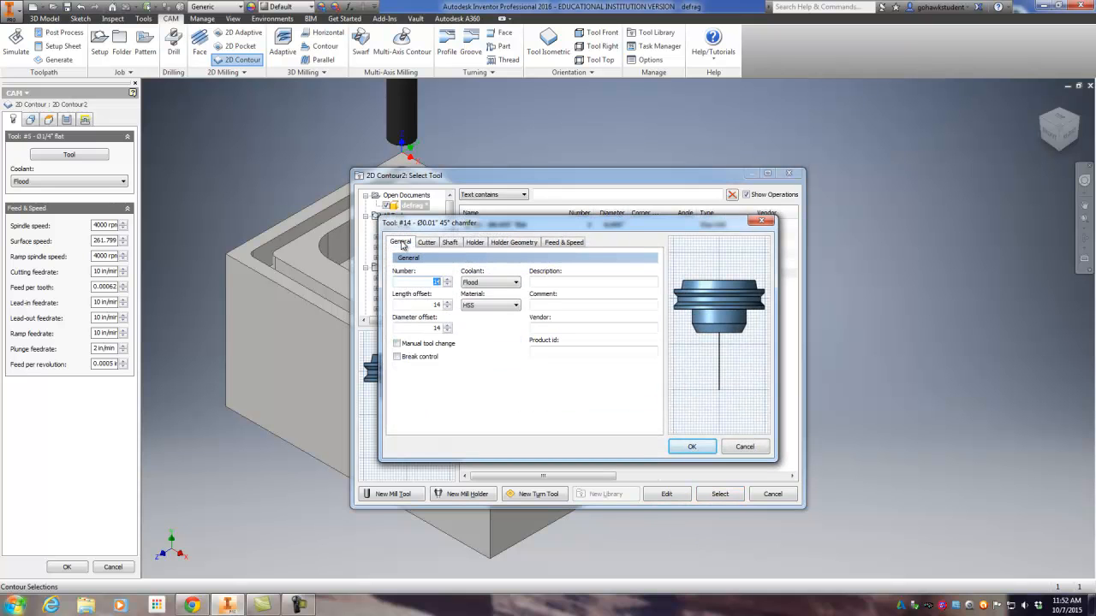
click(427, 242)
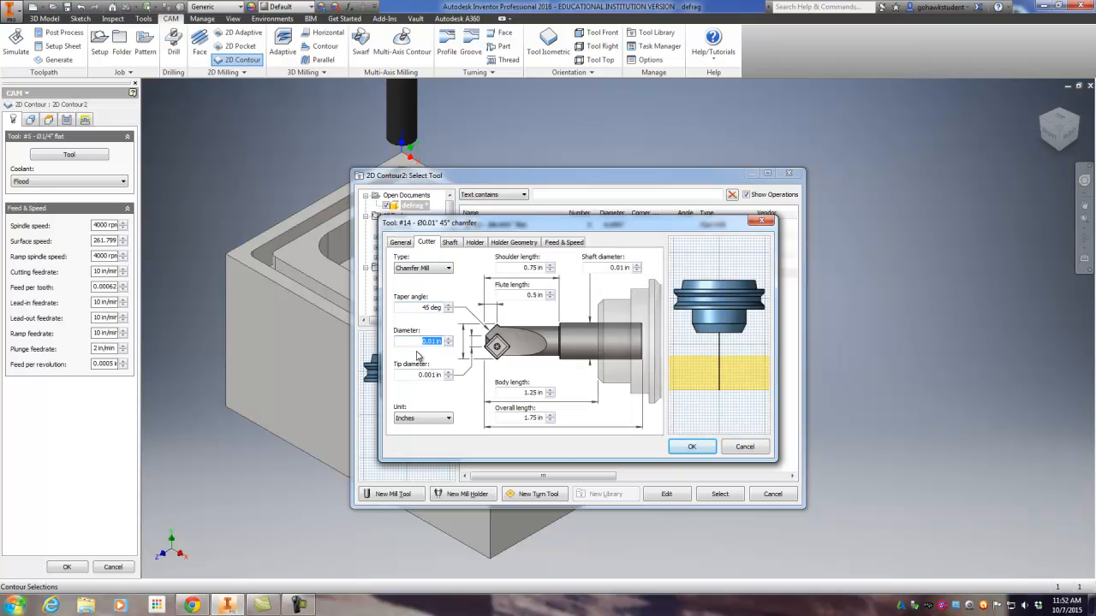
key(BackSpace)
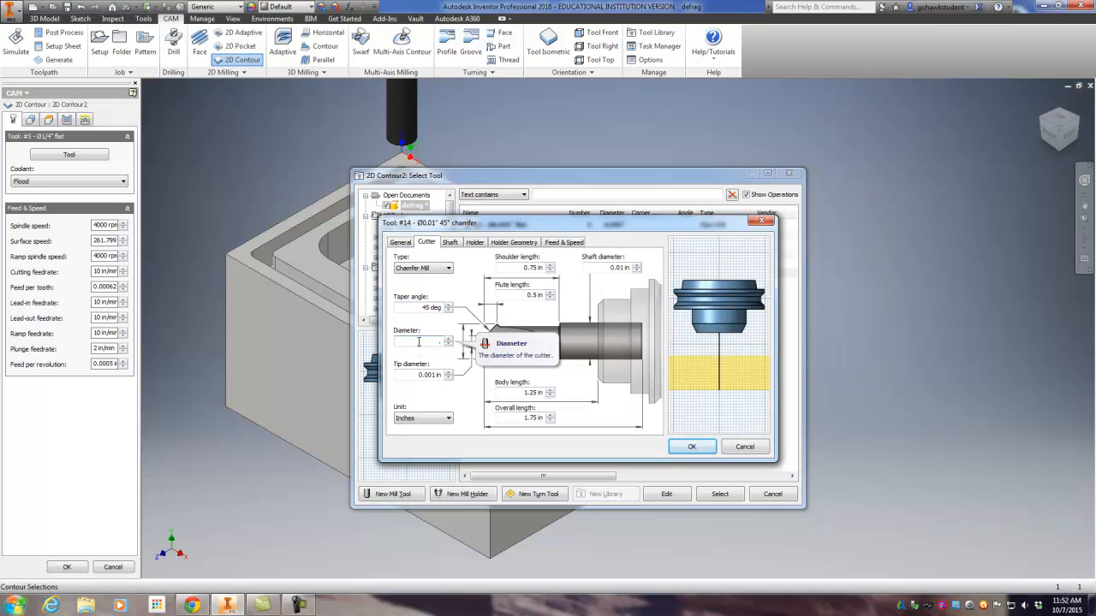
text(.120)
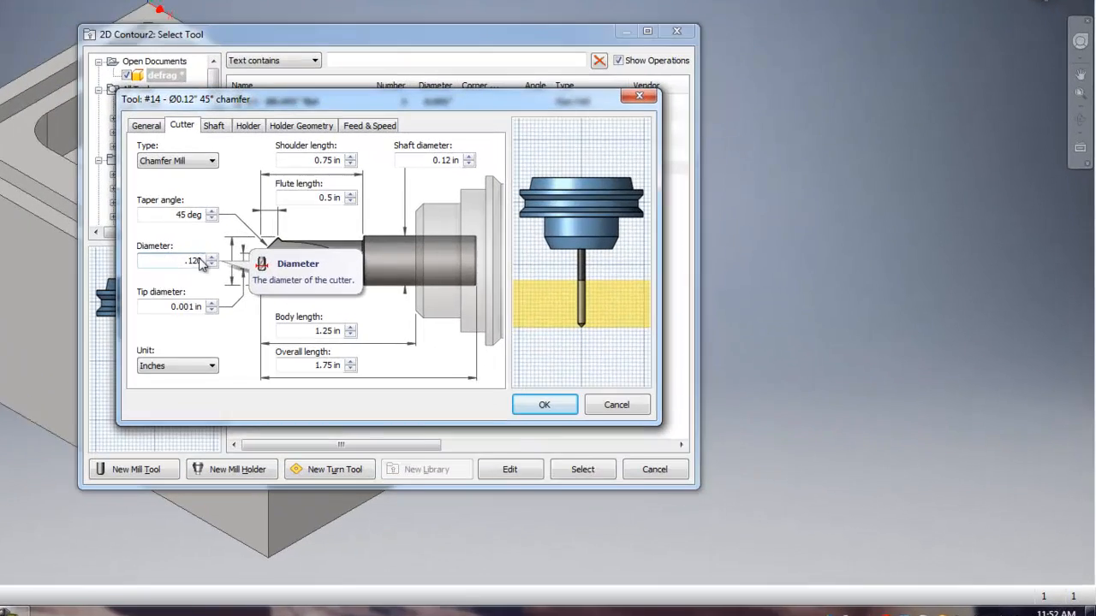
Change tool #14 to a Flat Mill of 0.120 in diameter, accept the edit and assign it to the contour.
click(81, 122)
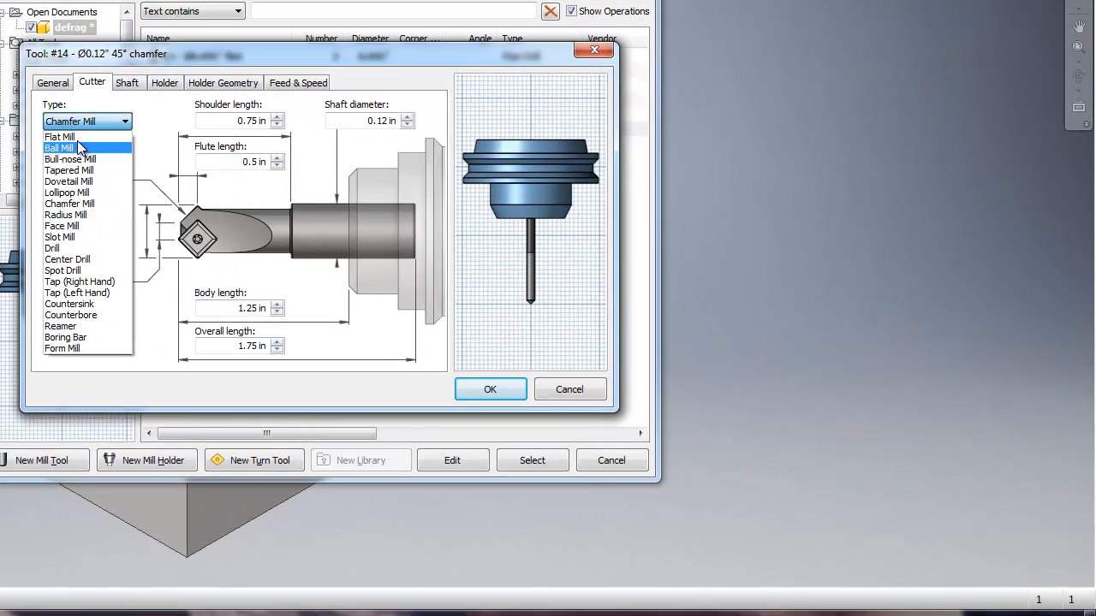
click(81, 153)
click(107, 231)
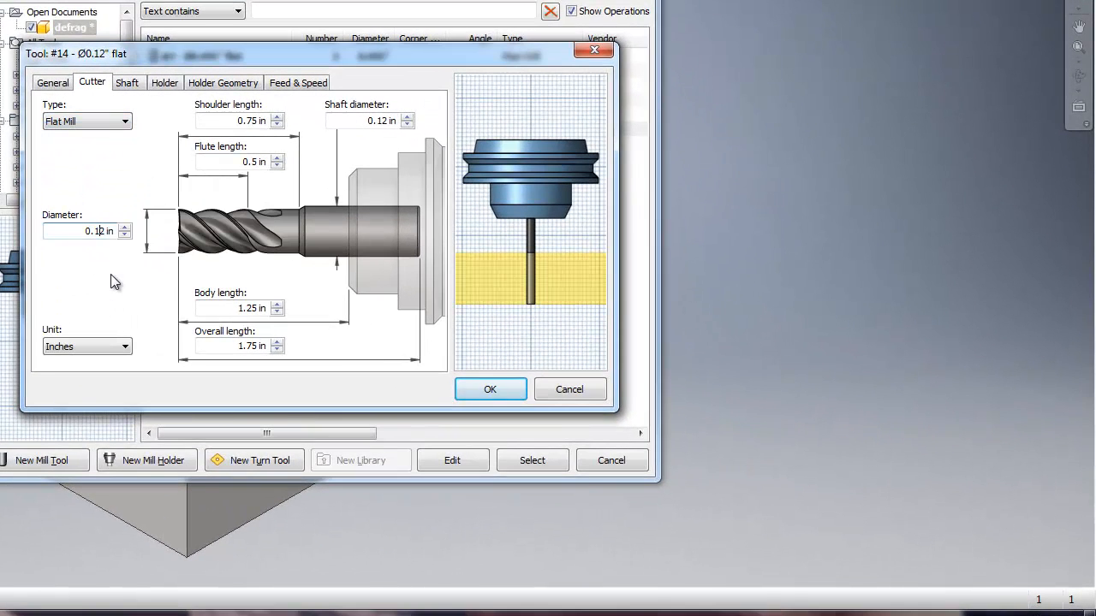
text(0)
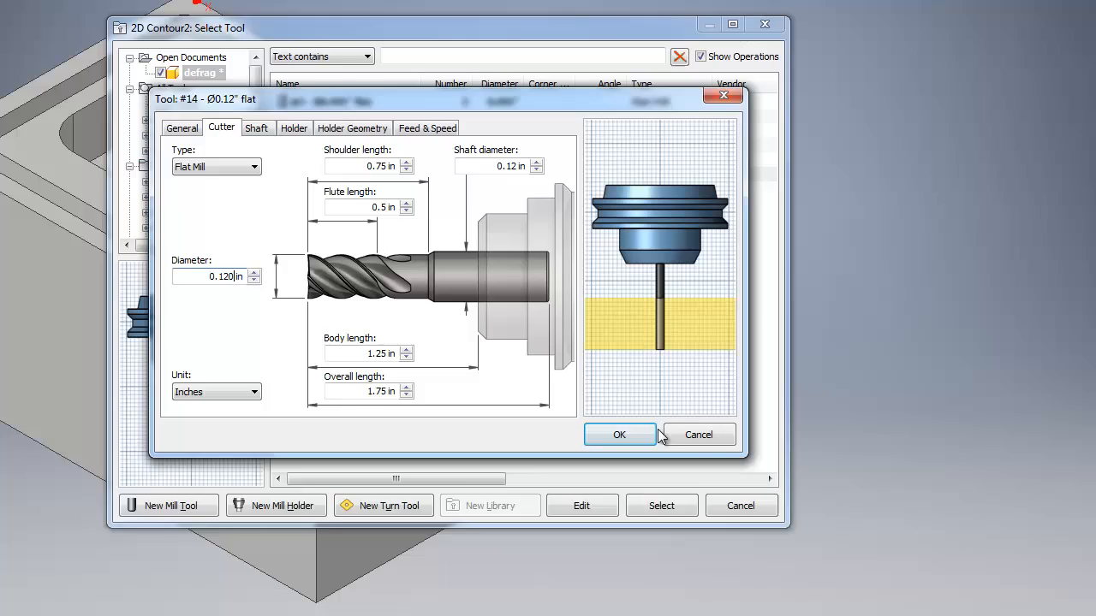
click(500, 386)
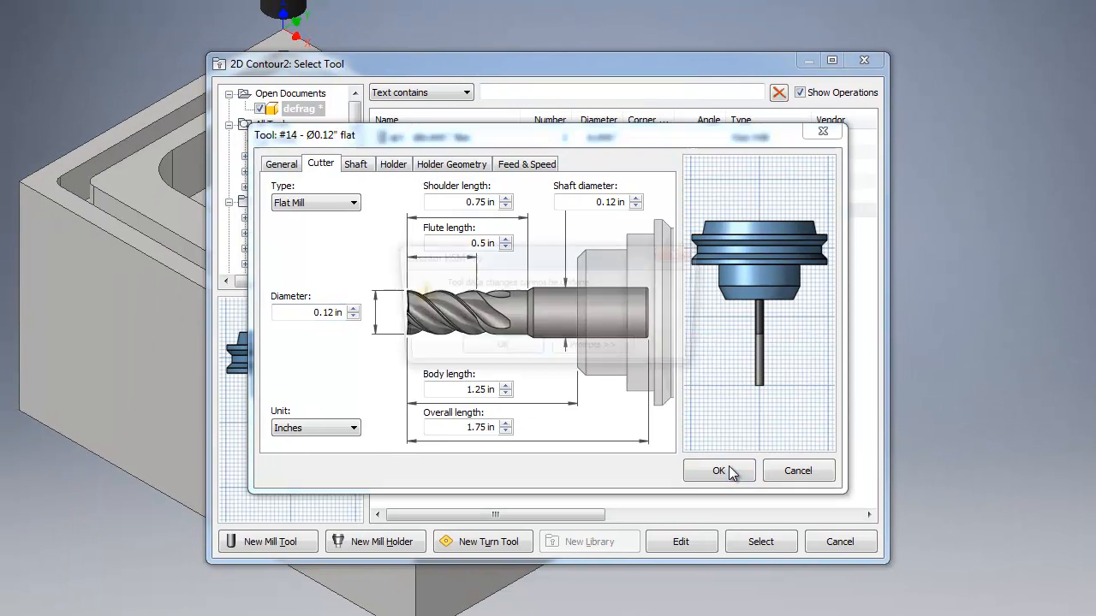
click(501, 350)
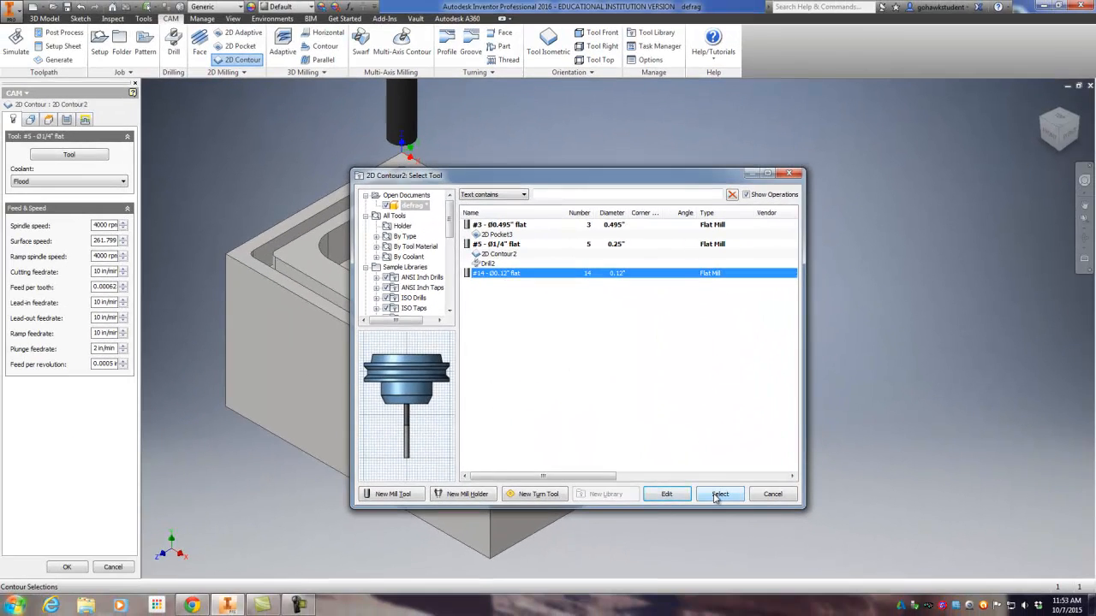
click(719, 495)
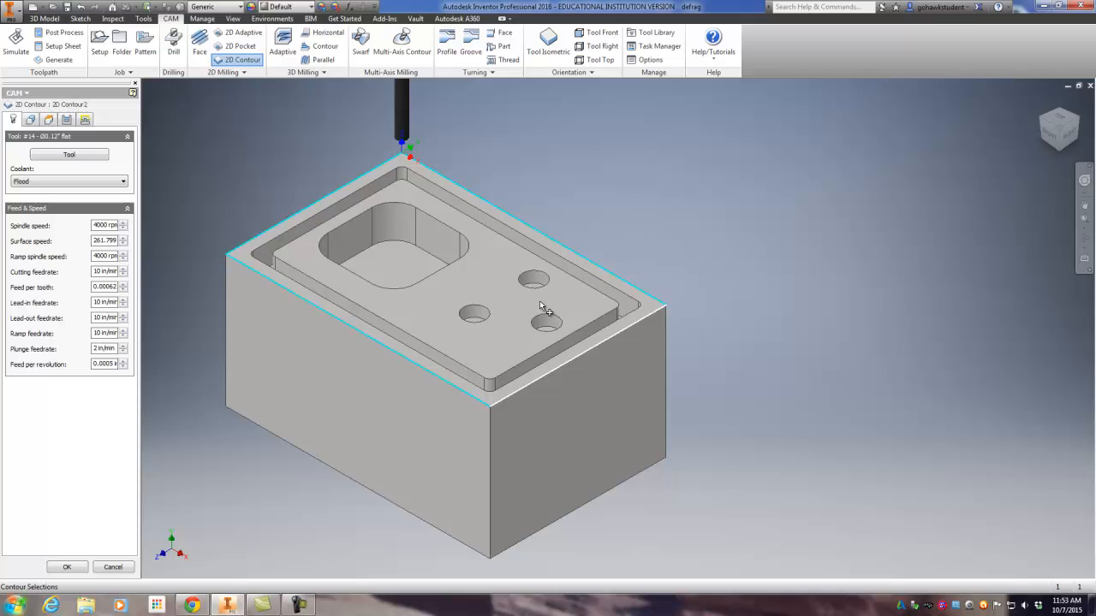
Select the outer bottom edge loop of the groove around the raised block as the contour geometry.
click(364, 198)
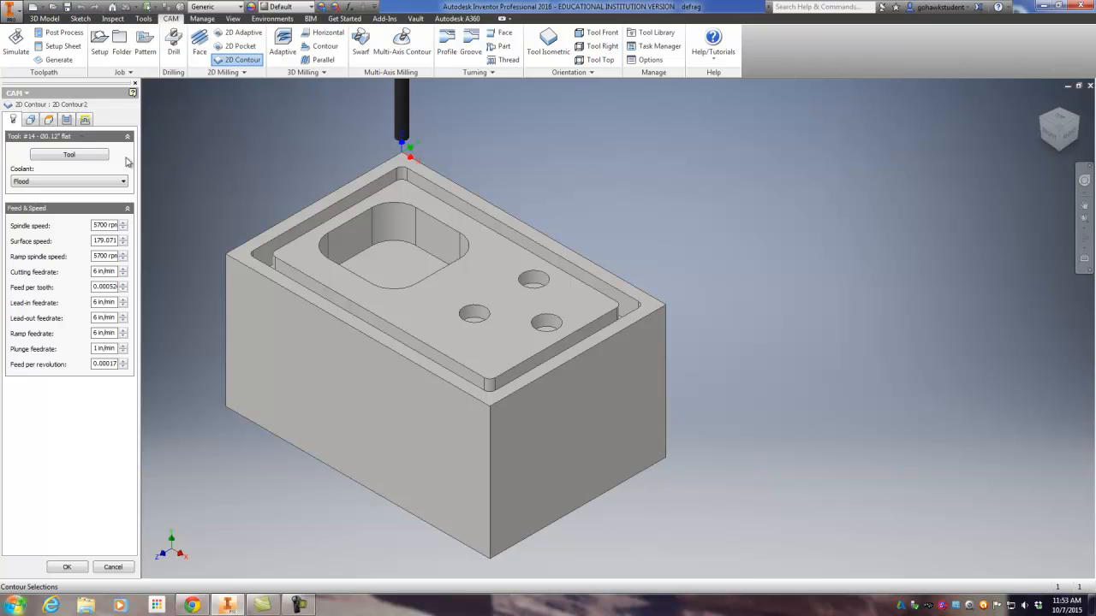
click(30, 122)
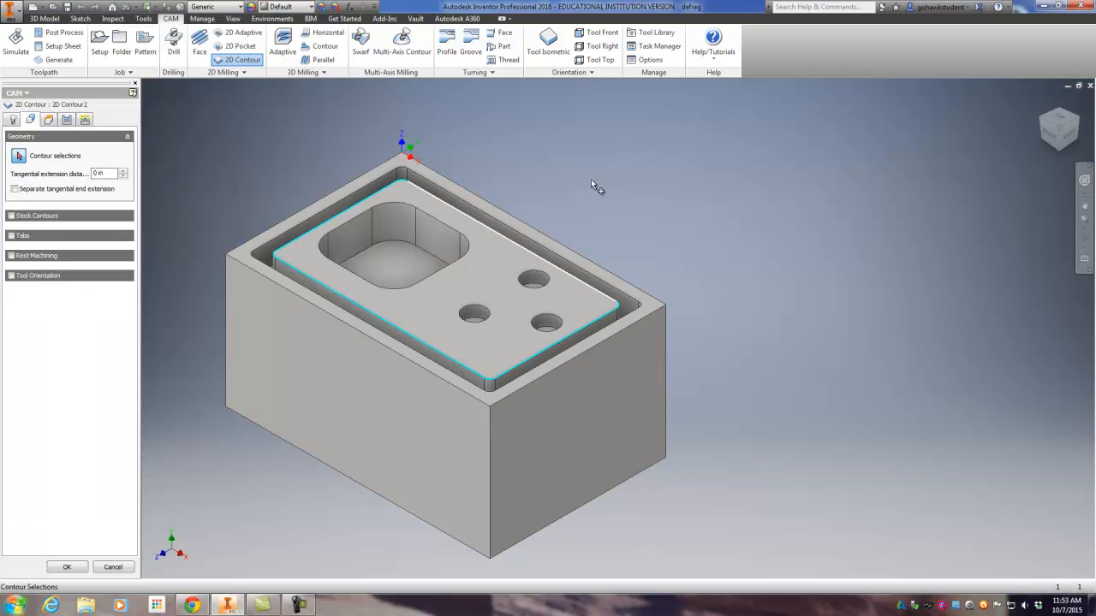
click(1061, 118)
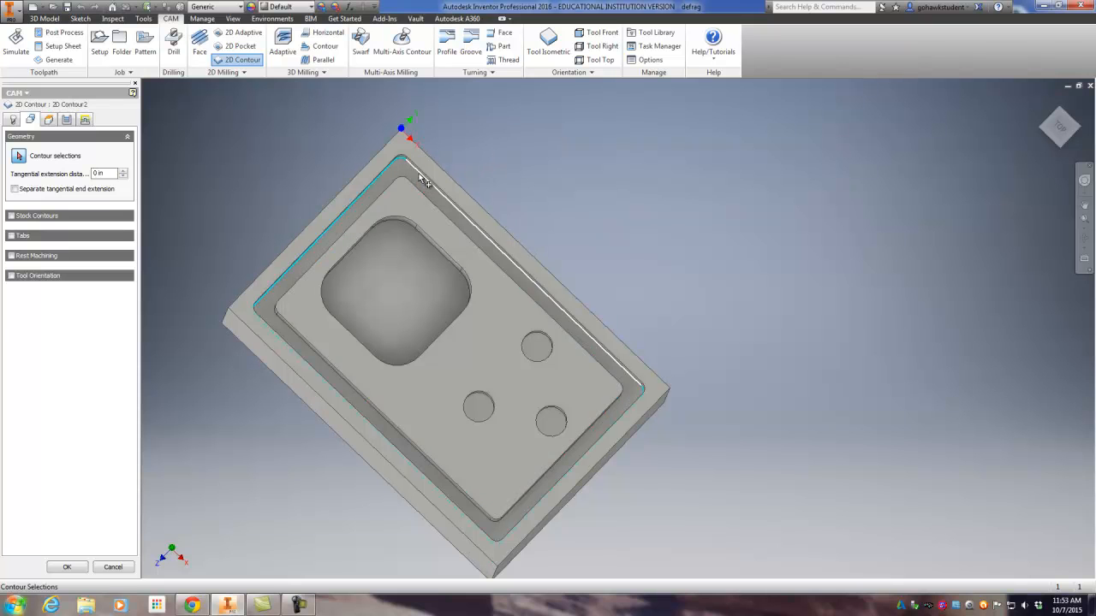
drag(1060, 128, 1052, 108)
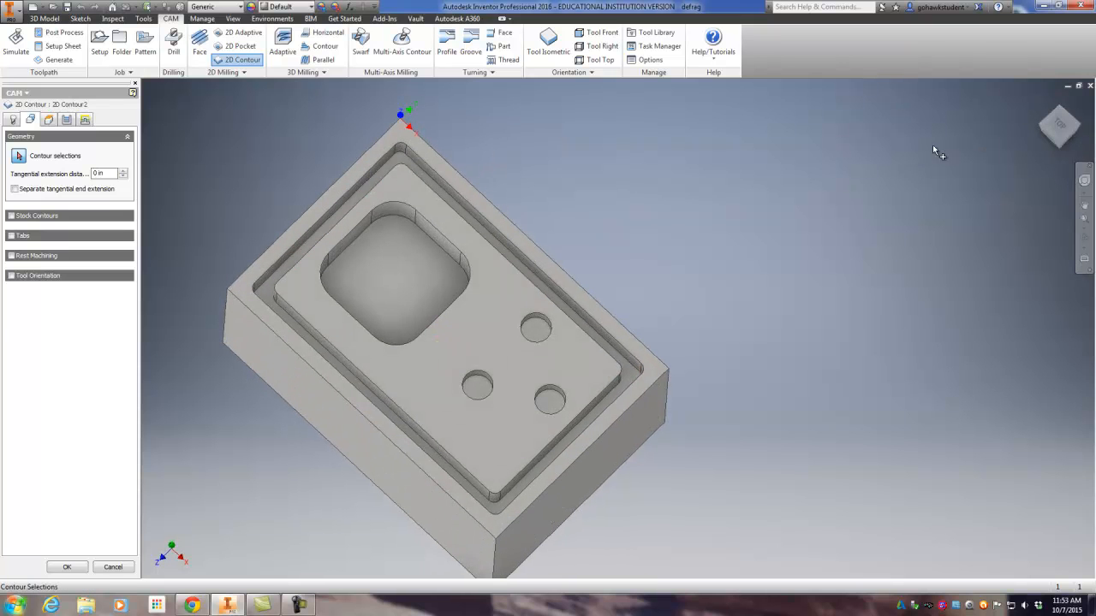
scroll(387, 185, down, 5)
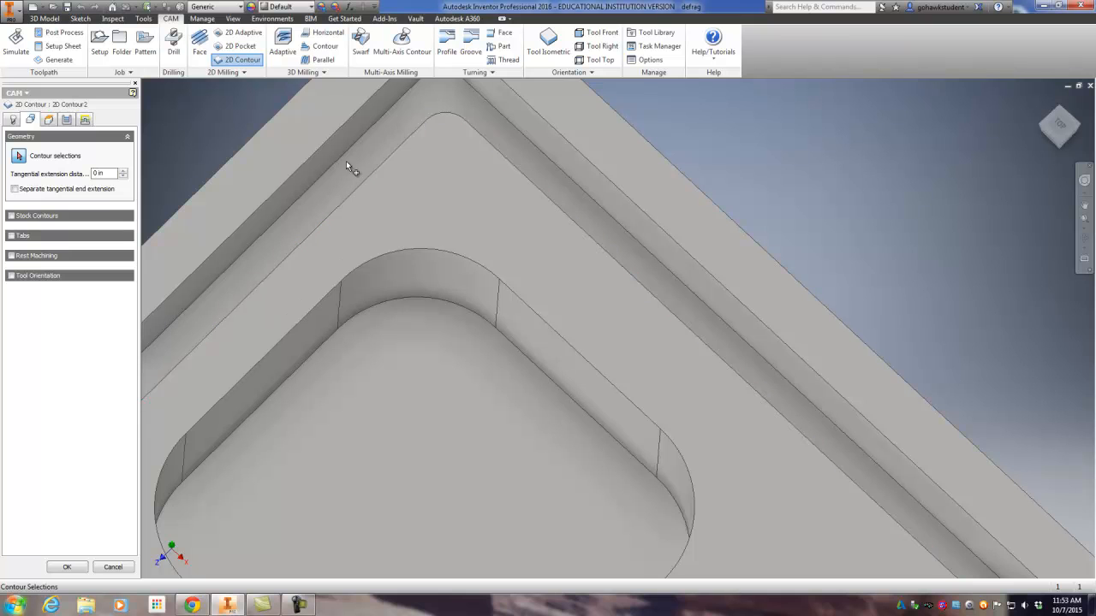
click(346, 158)
scroll(346, 158, up, 5)
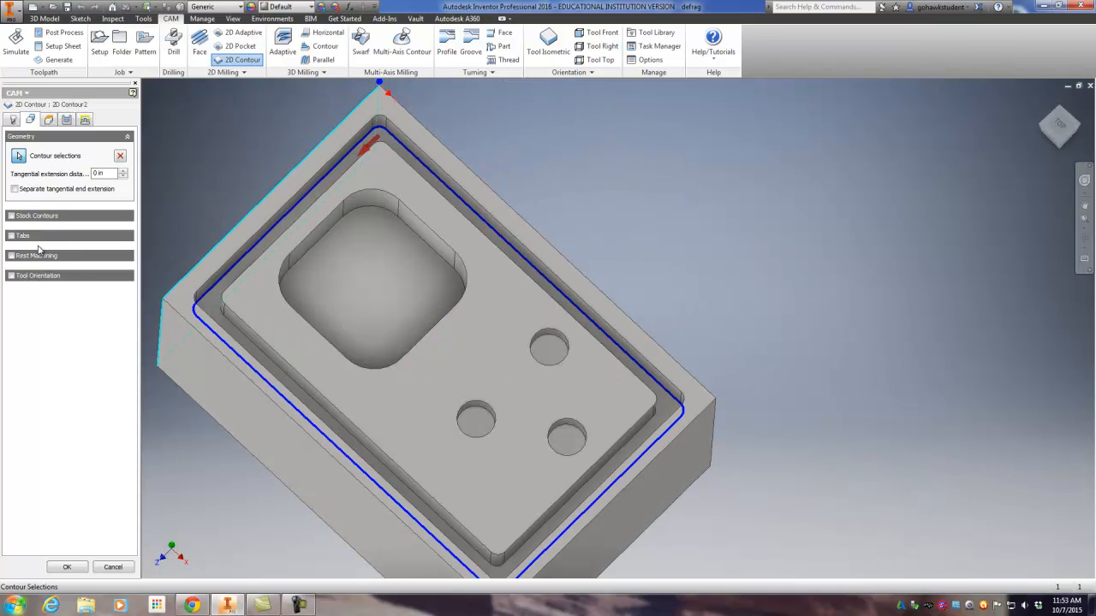
Set the contour's bottom height to Selection, referencing the floor of the groove.
click(48, 120)
click(40, 276)
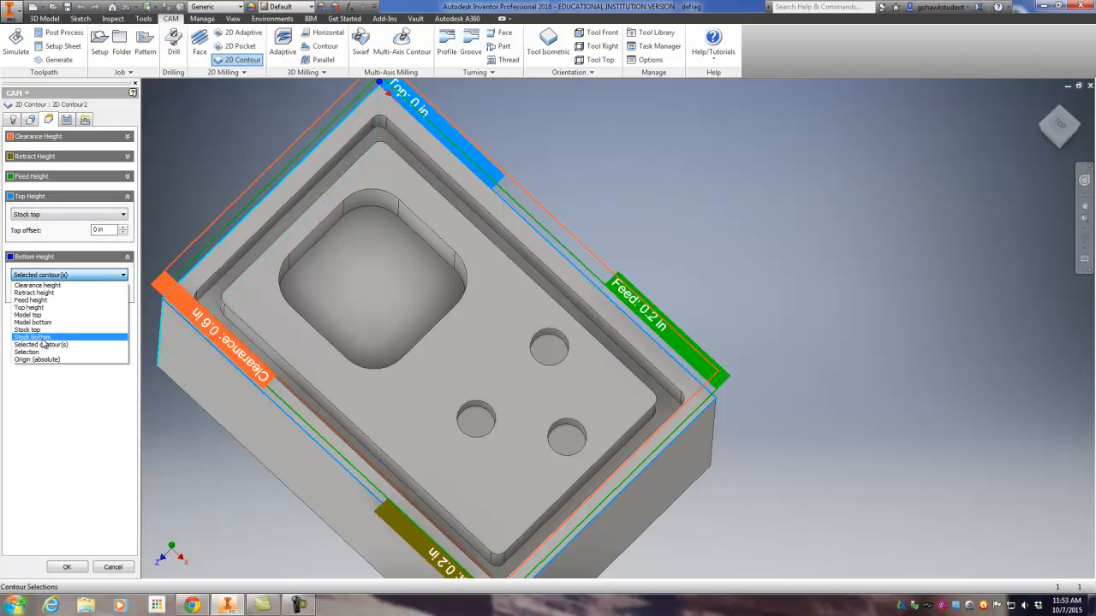
click(58, 354)
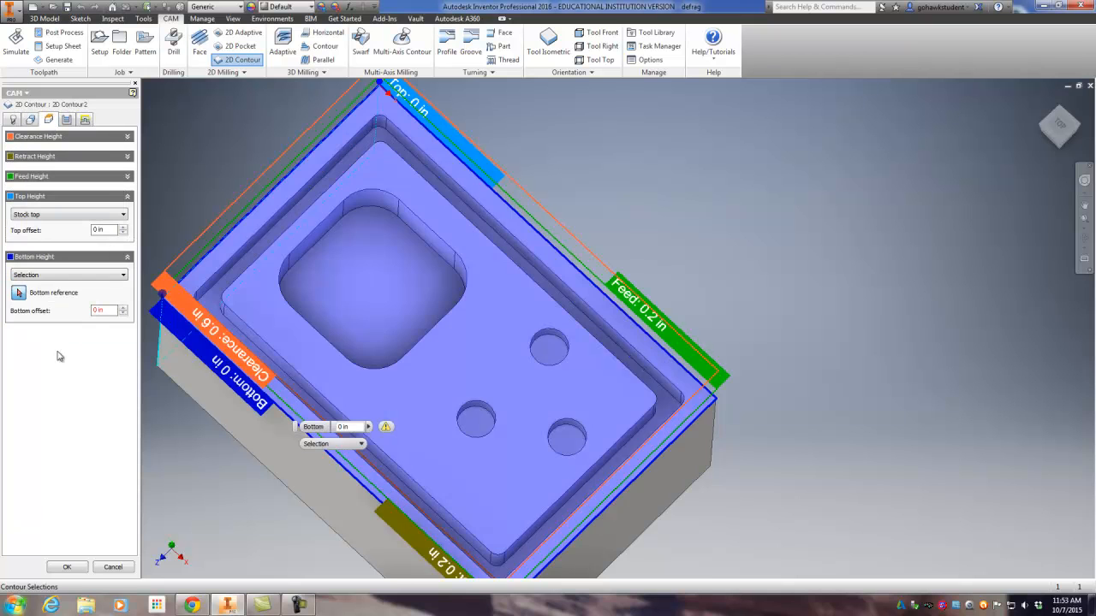
click(412, 161)
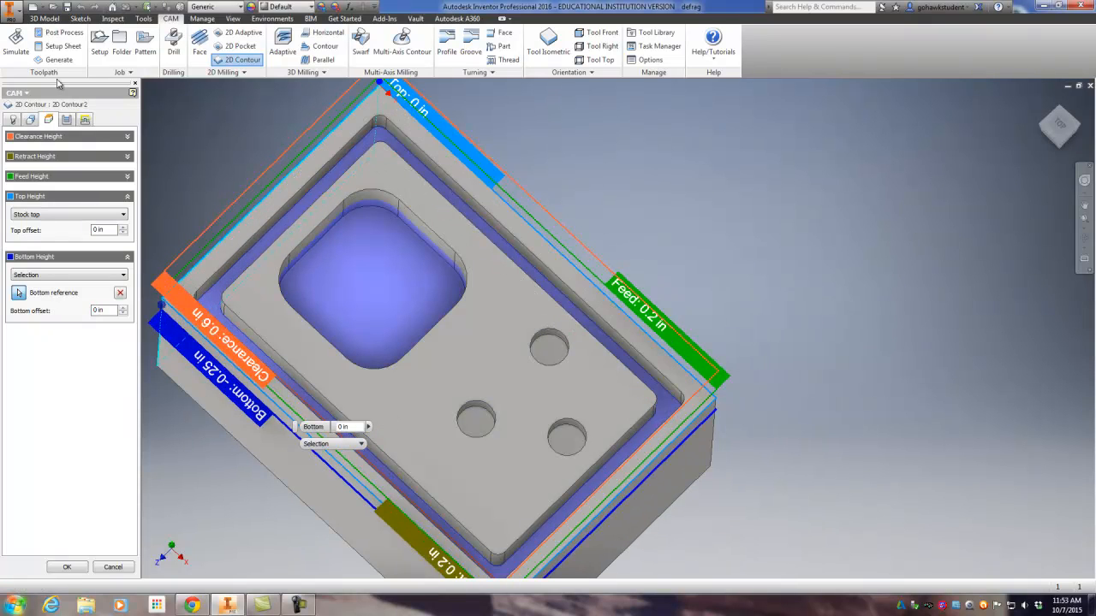
Enable multiple depths for the contour passes and change the maximum roughing stepdown.
click(67, 120)
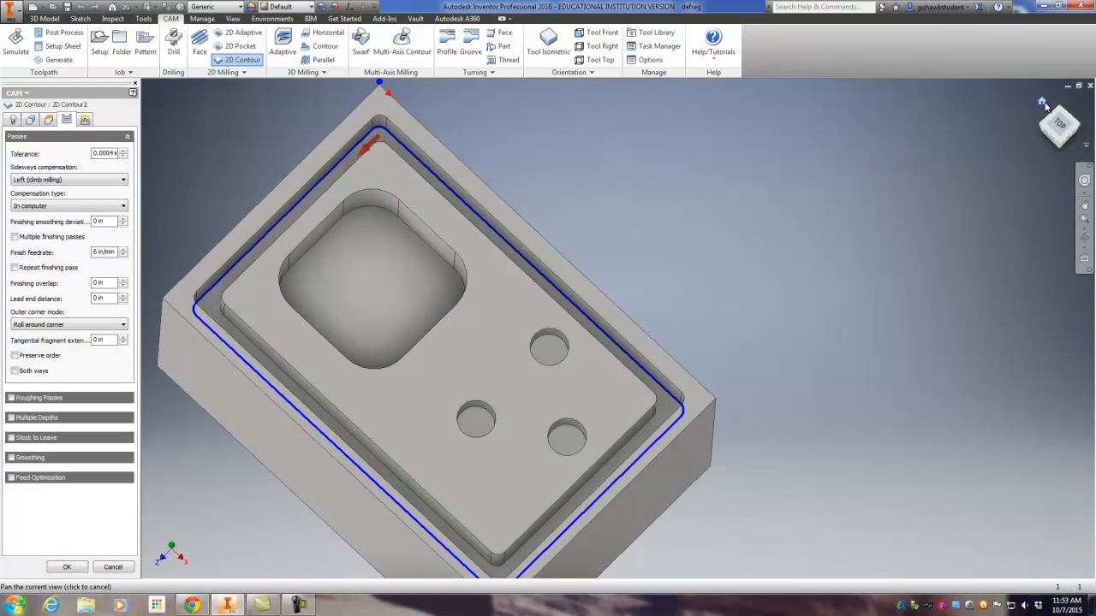
click(1042, 101)
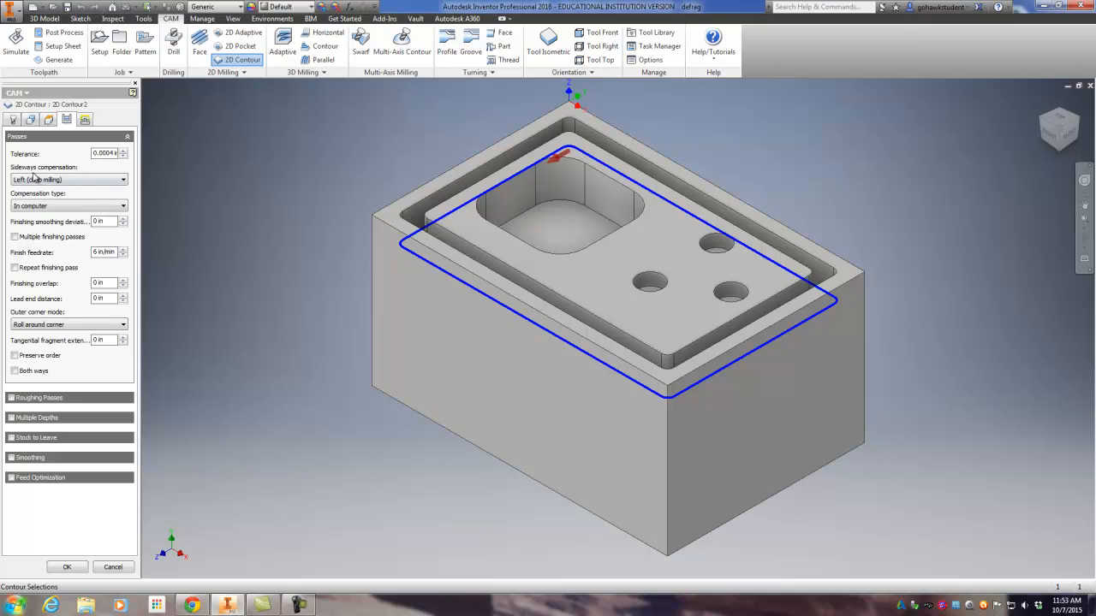
click(10, 418)
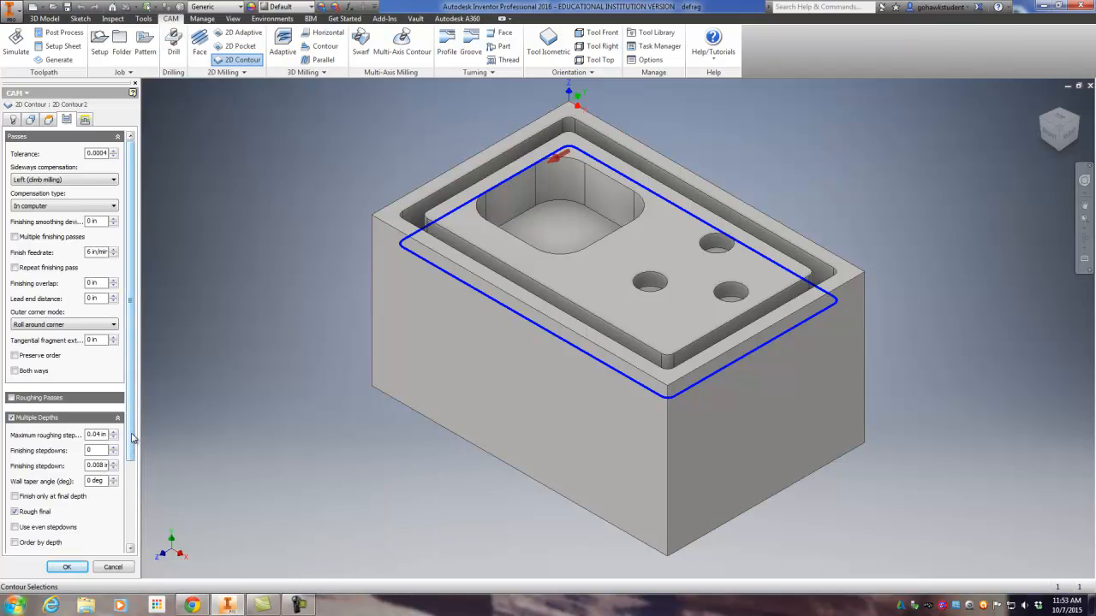
scroll(137, 445, down, 1)
scroll(139, 447, down, 2)
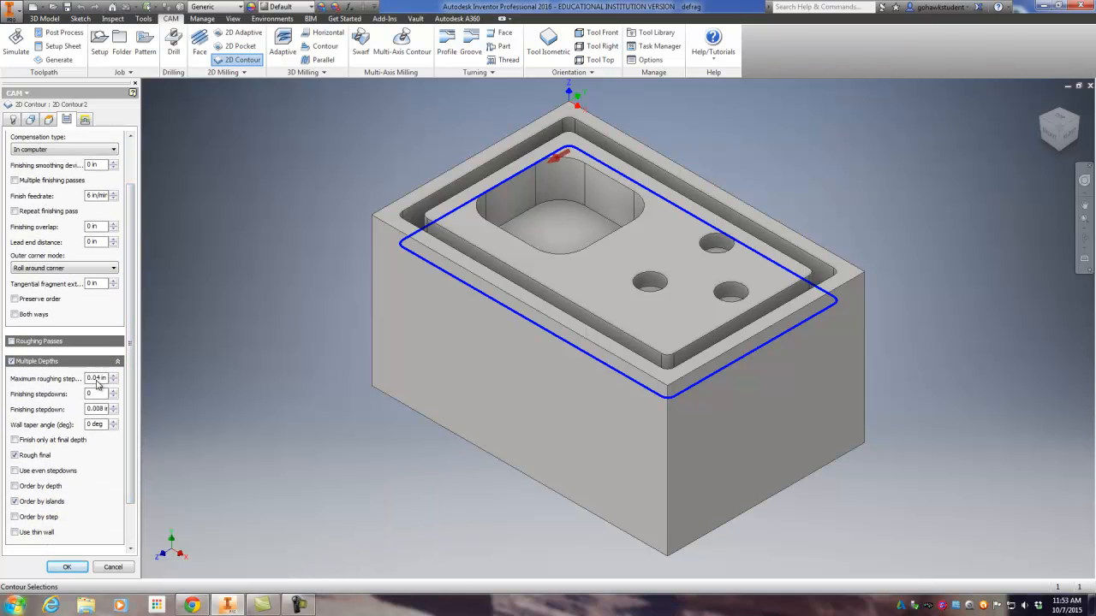
mouse_move(101, 383)
mouse_move(91, 444)
text(2)
Enable ramping for the contour's entry and accept the operation to generate its toolpath.
click(85, 120)
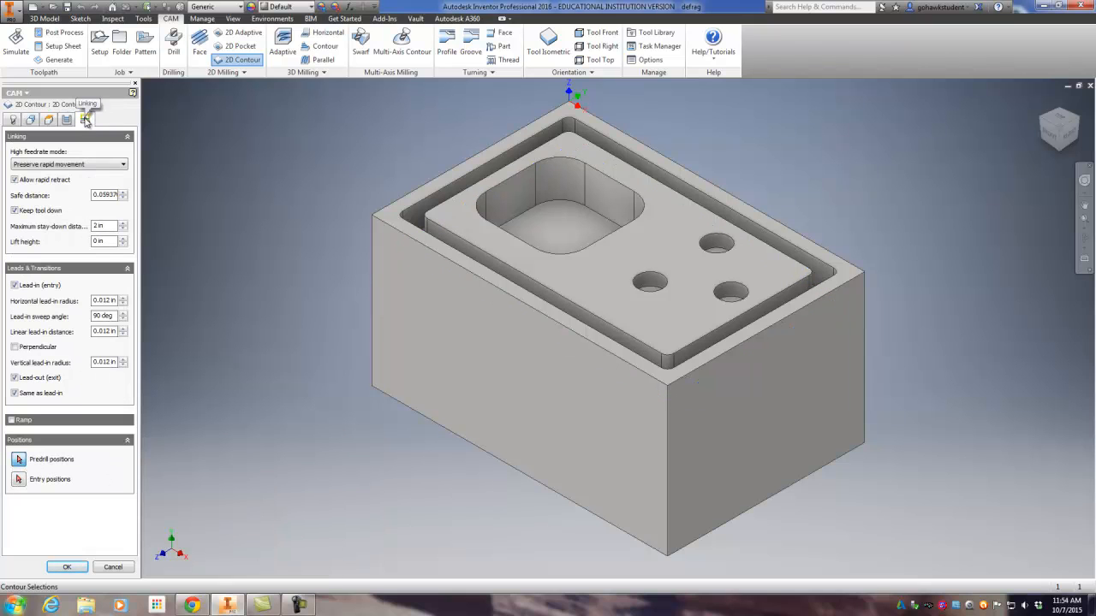
click(12, 420)
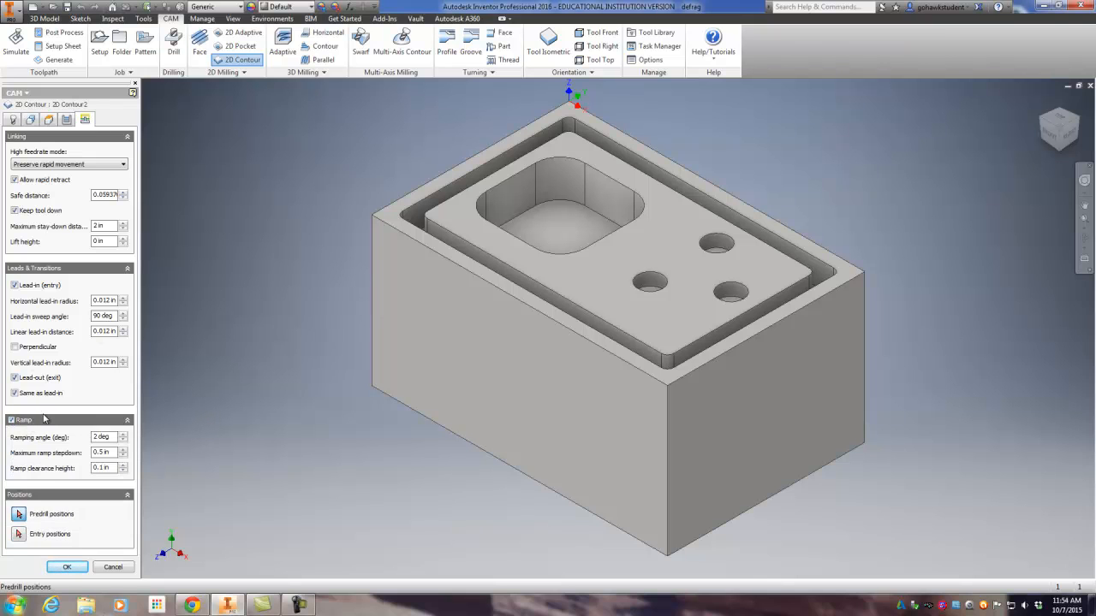
click(67, 567)
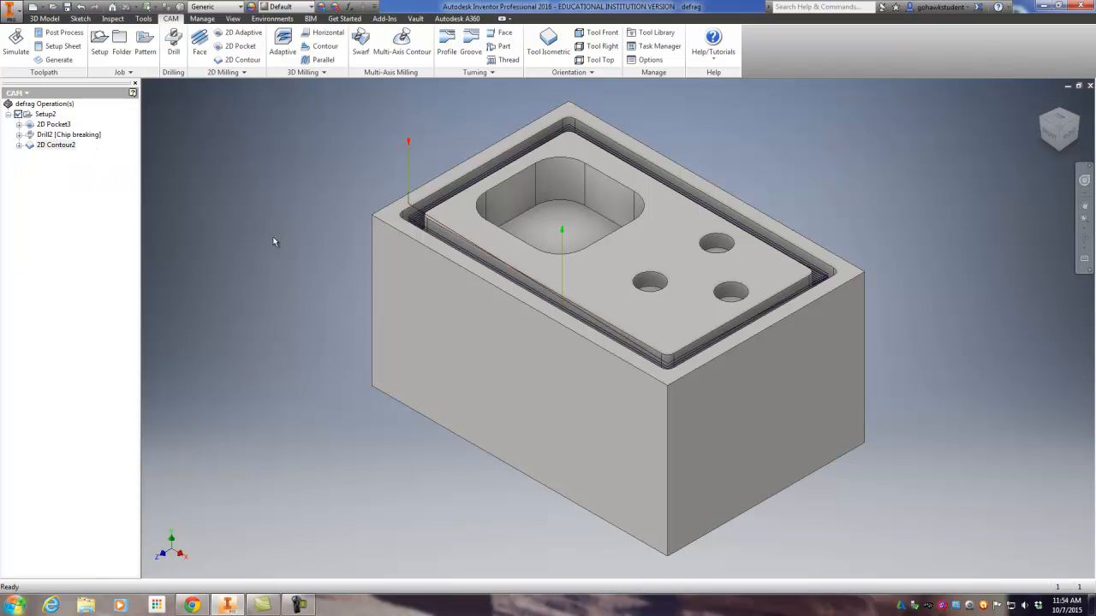
Inspect the contour toolpath in the groove's corner and start a simulation of all operations in Setup2.
scroll(414, 221, up, 4)
scroll(415, 221, up, 3)
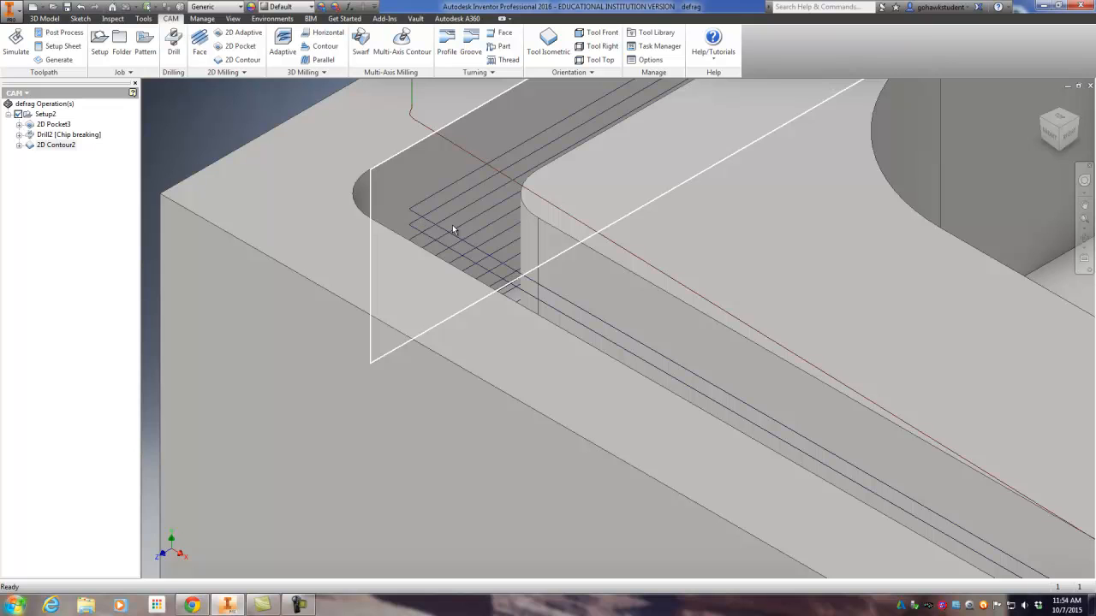
scroll(452, 224, down, 7)
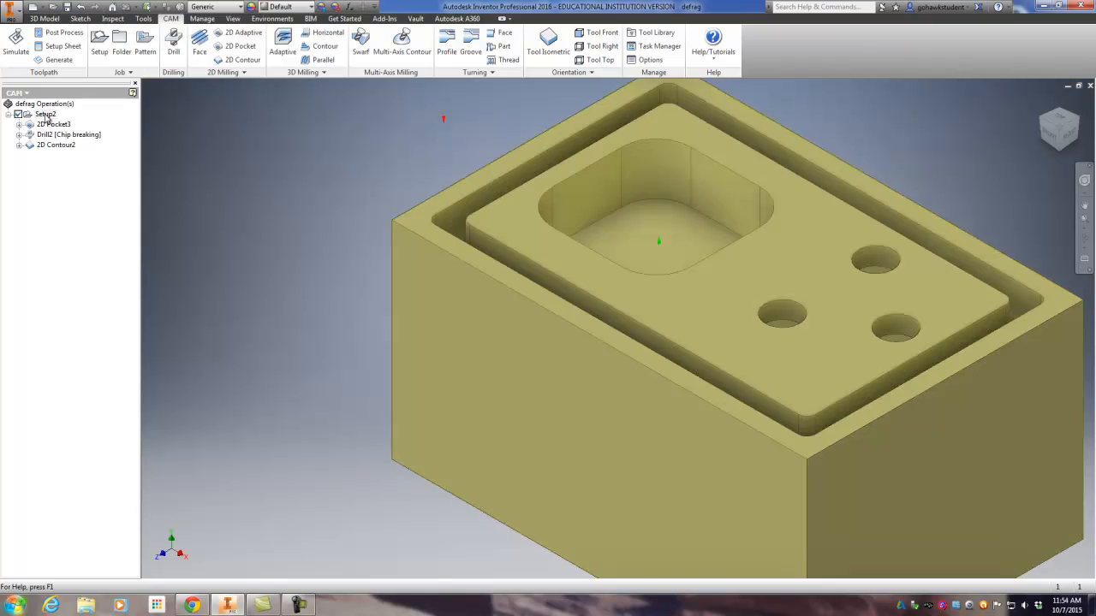
click(45, 114)
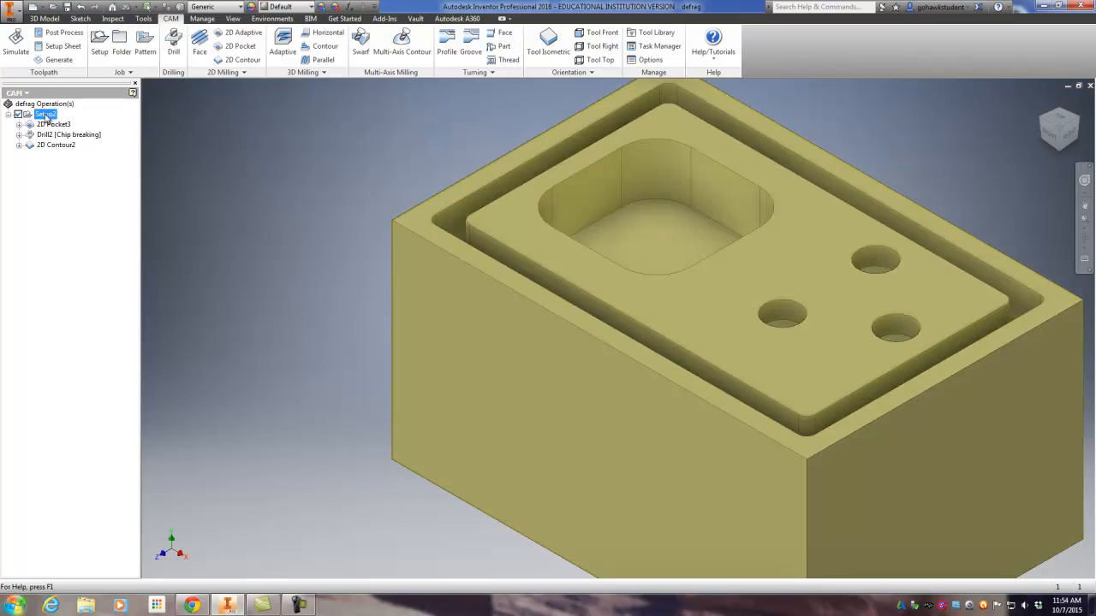
click(15, 42)
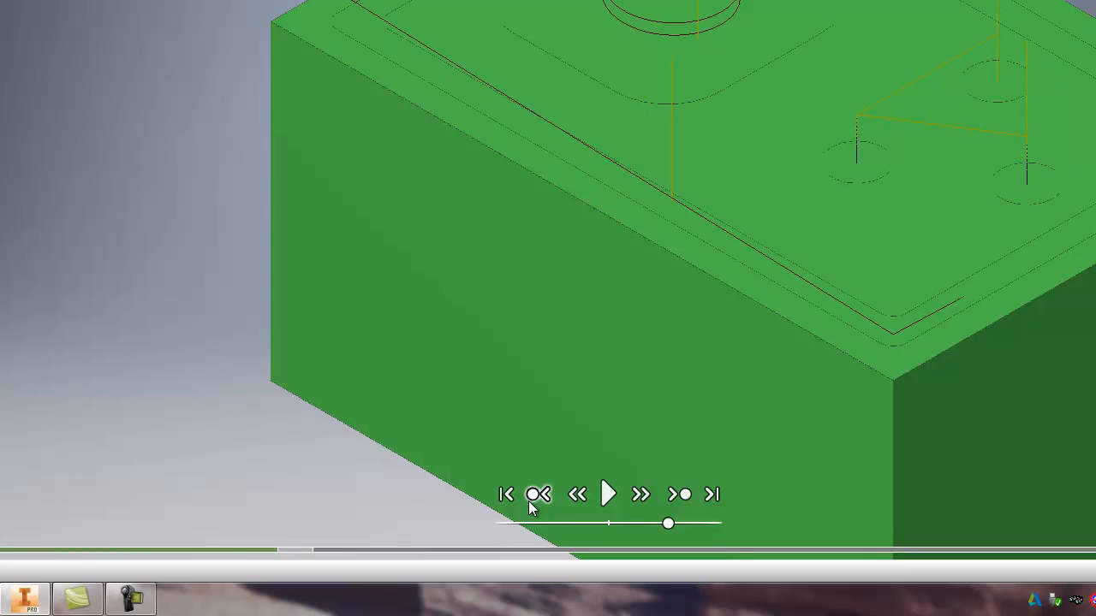
Play the simulation of all operations at maximum speed to the end and close the simulation.
click(608, 495)
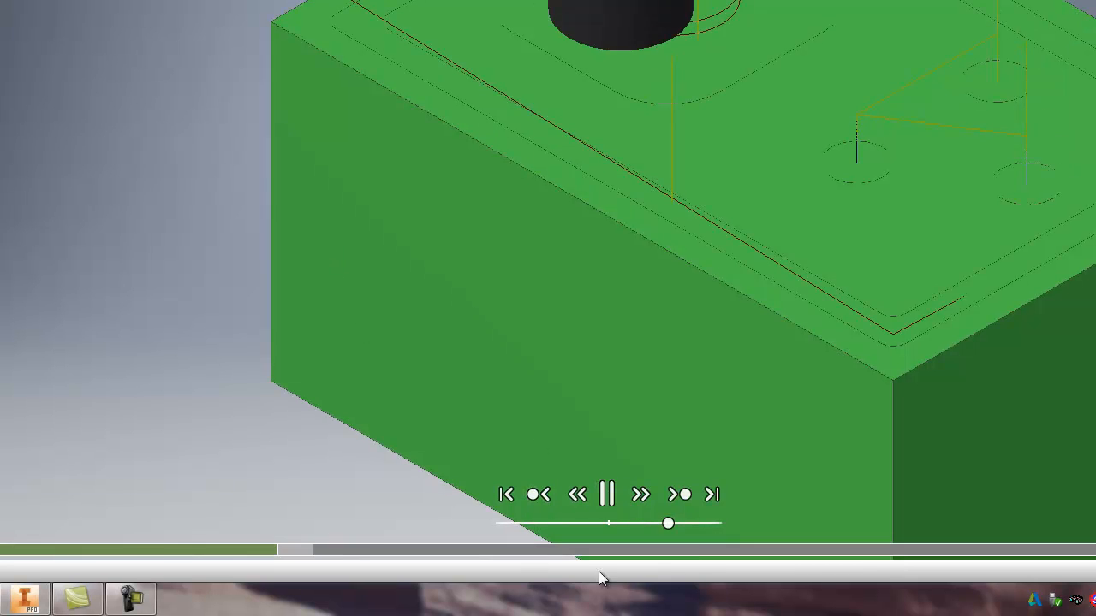
click(689, 523)
click(715, 523)
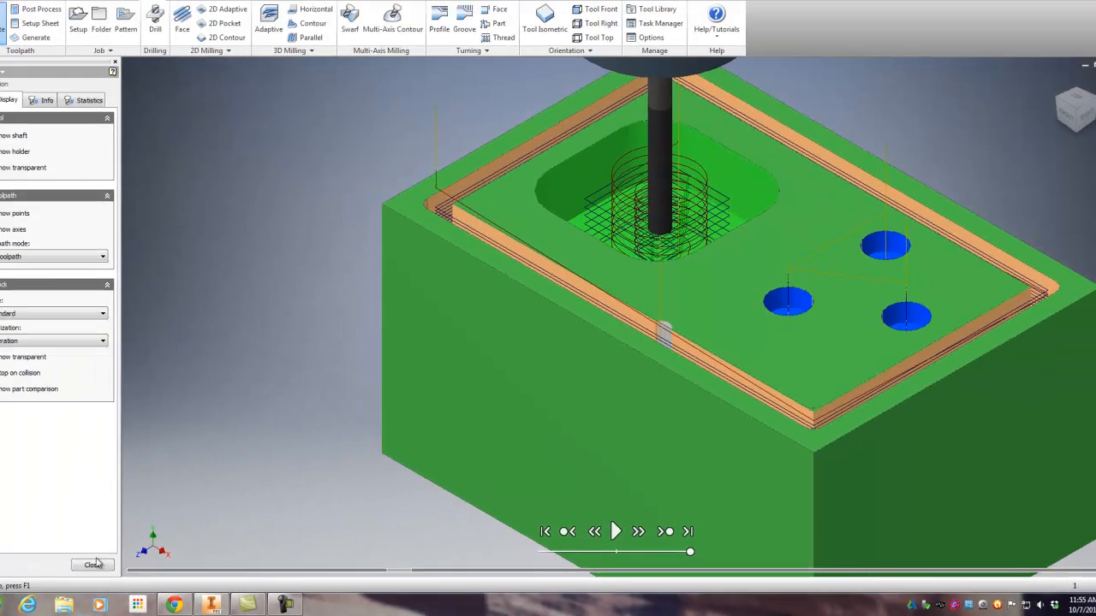
click(97, 562)
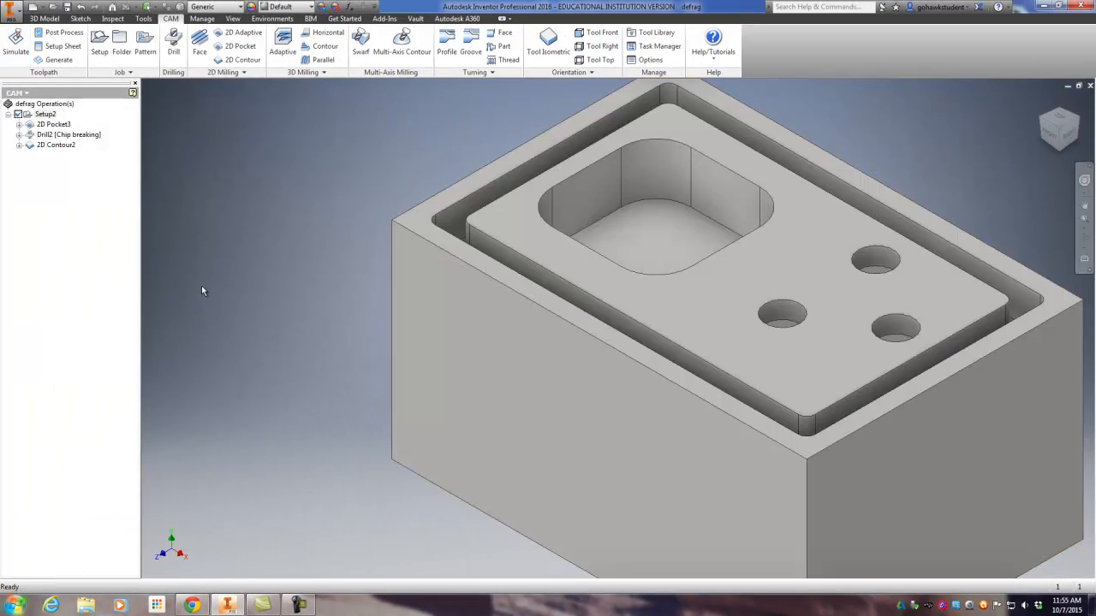
Set up post-processing of the operations with the haas.cps - Generic HAAS configuration and the program comment BBDefrag.
scroll(300, 315, up, 3)
scroll(300, 312, up, 2)
scroll(481, 317, down, 5)
scroll(472, 313, up, 2)
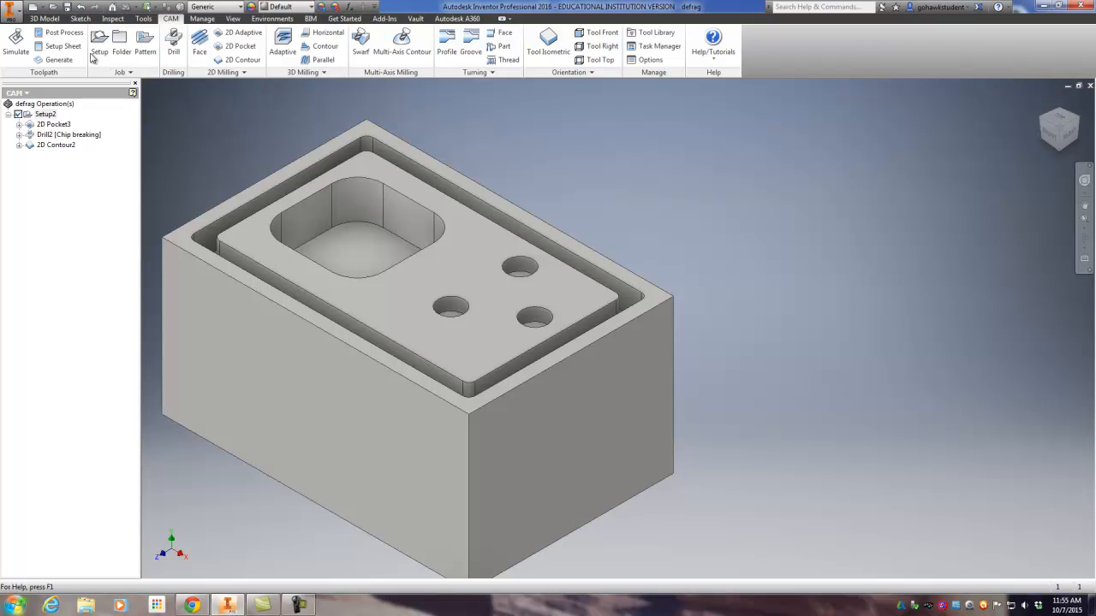
click(65, 34)
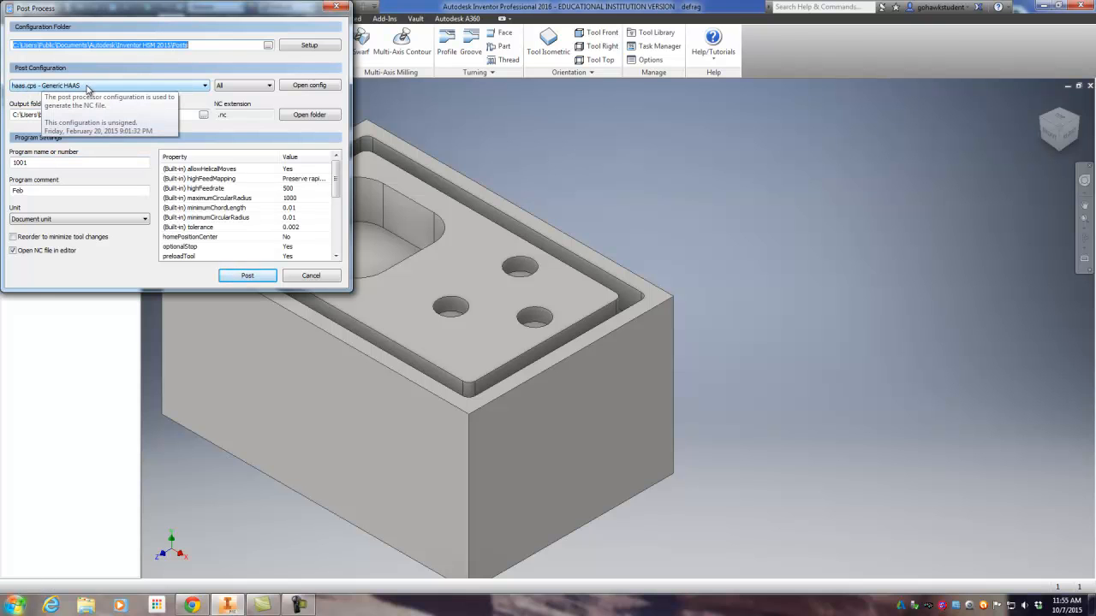
click(183, 86)
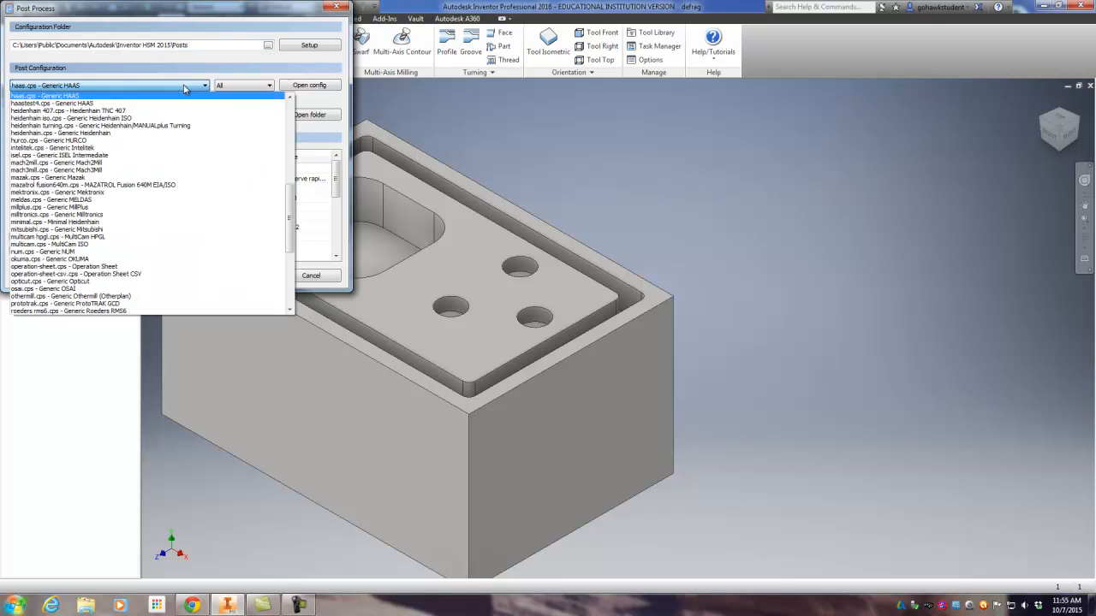
click(48, 98)
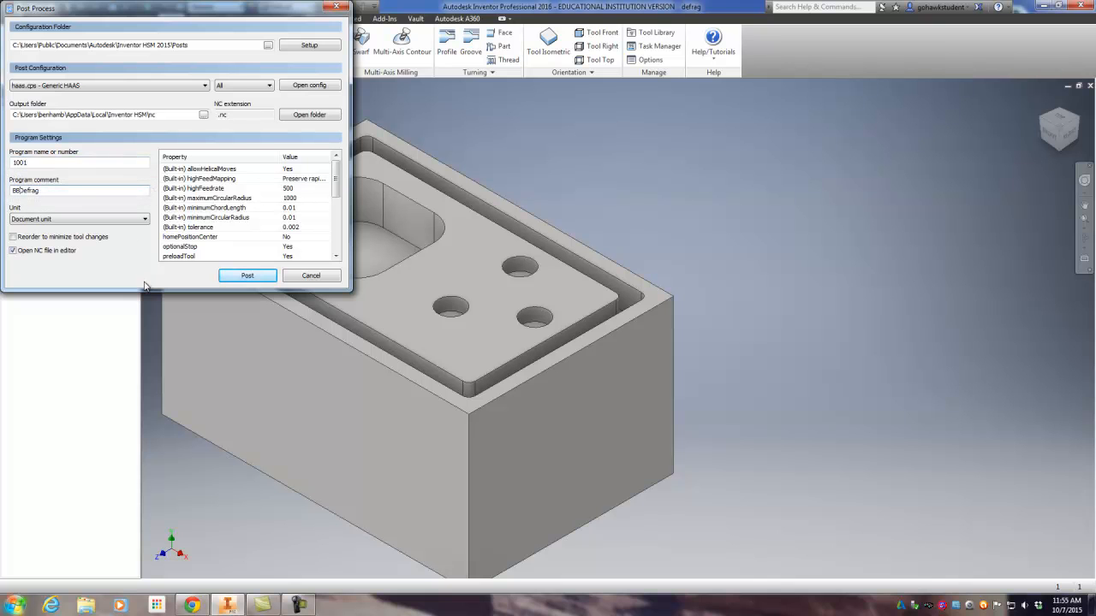
Post the program to an NC file named 1001 and open the toolpath backplot beside its code.
click(247, 276)
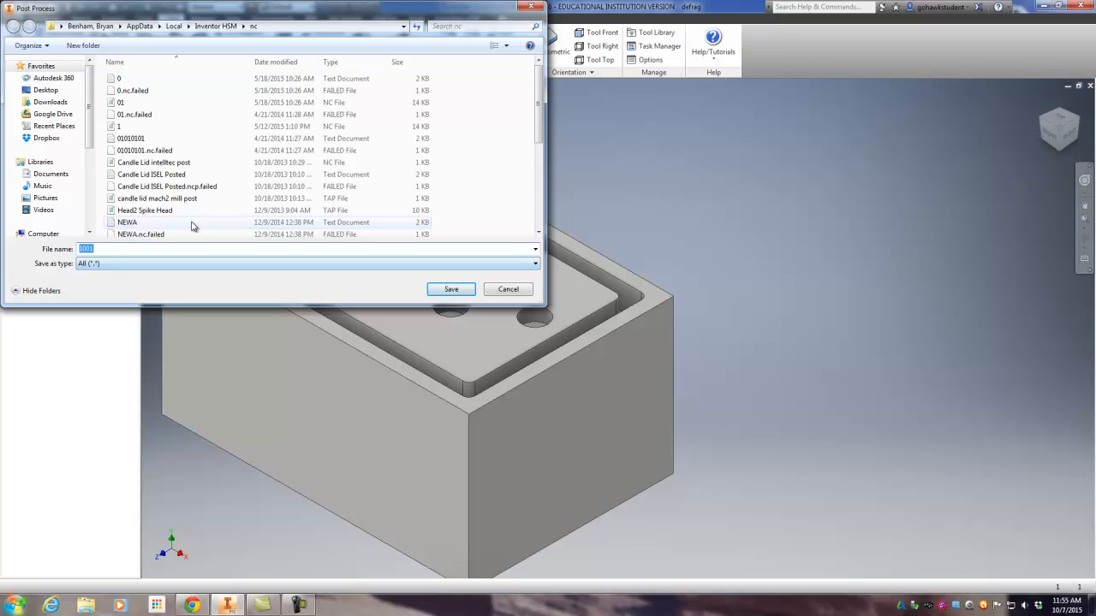
click(451, 289)
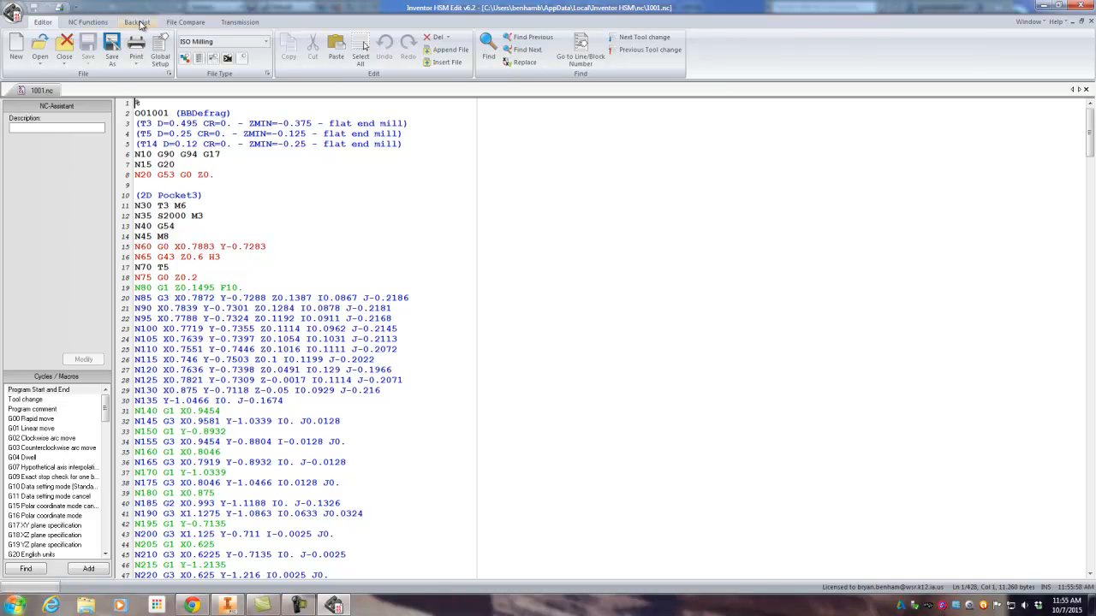
click(137, 23)
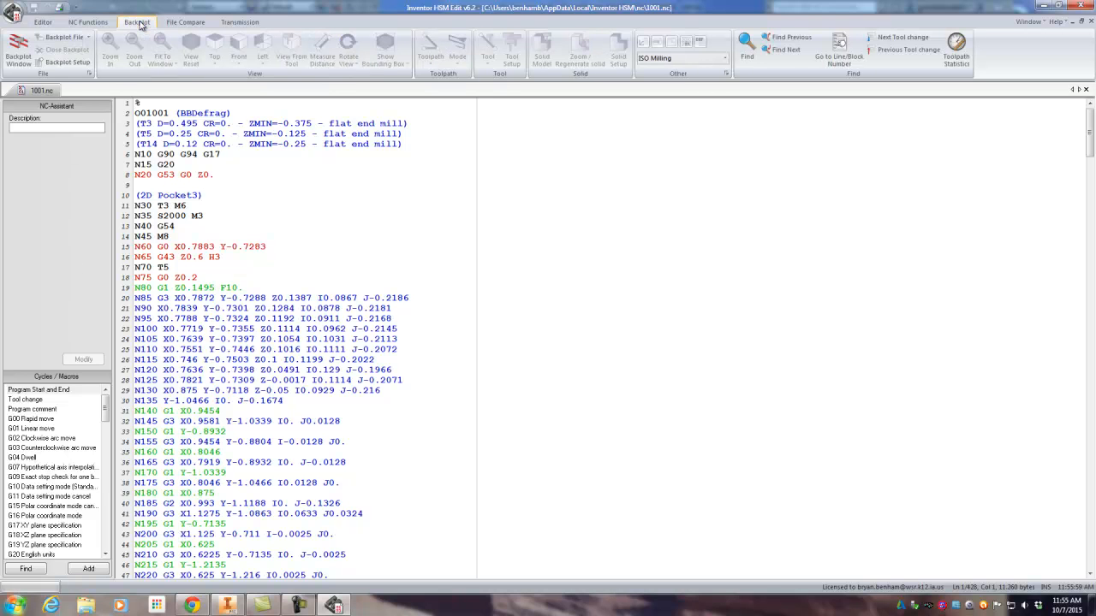
click(14, 51)
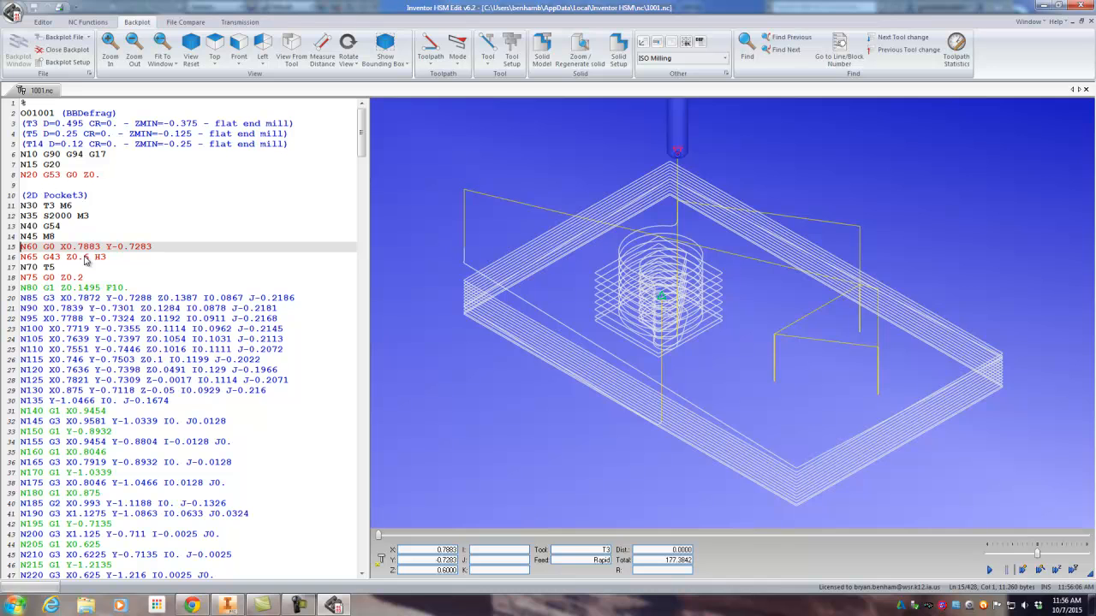
Step forward through the NC code to the program end, following the tool's motion in the backplot.
key(Down)
key(Down)
key(Down)
key(Down)
key(Down)
key(Down)
key(Down)
key(Down)
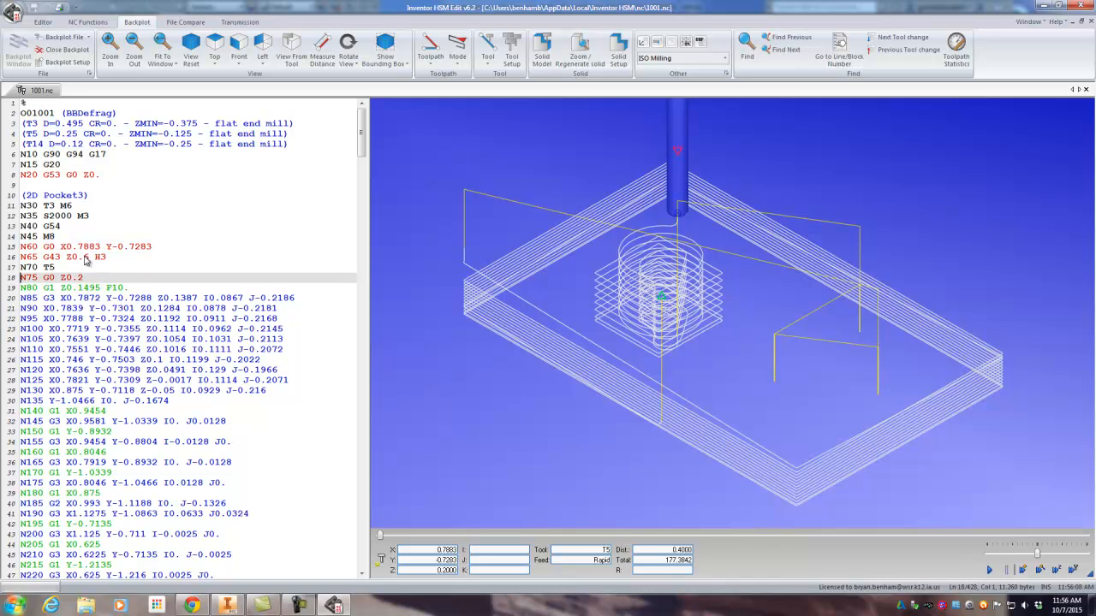
key(Down)
key(Down)
key(Down)
key(Down)
key(Down)
key(Down)
key(Down)
key(Down)
key(Down)
key(Down)
key(Down)
key(Down)
key(Down)
key(Down)
key(Down)
key(Down)
key(Down)
key(Down)
key(Down)
key(Down)
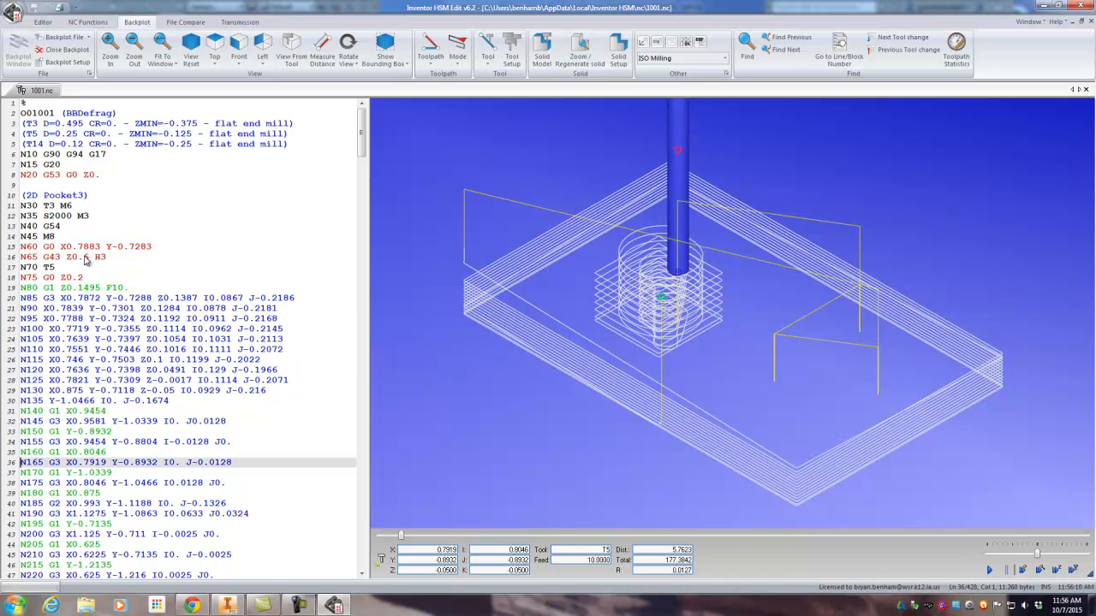
key(Down)
key(Down)
key(Down)
key(Down)
key(Down)
key(Down)
key(Down)
key(Down)
key(Down)
key(Down)
key(Down)
key(Down)
key(Down)
key(Down)
key(Down)
key(Down)
key(Down)
key(Down)
key(Down)
key(Down)
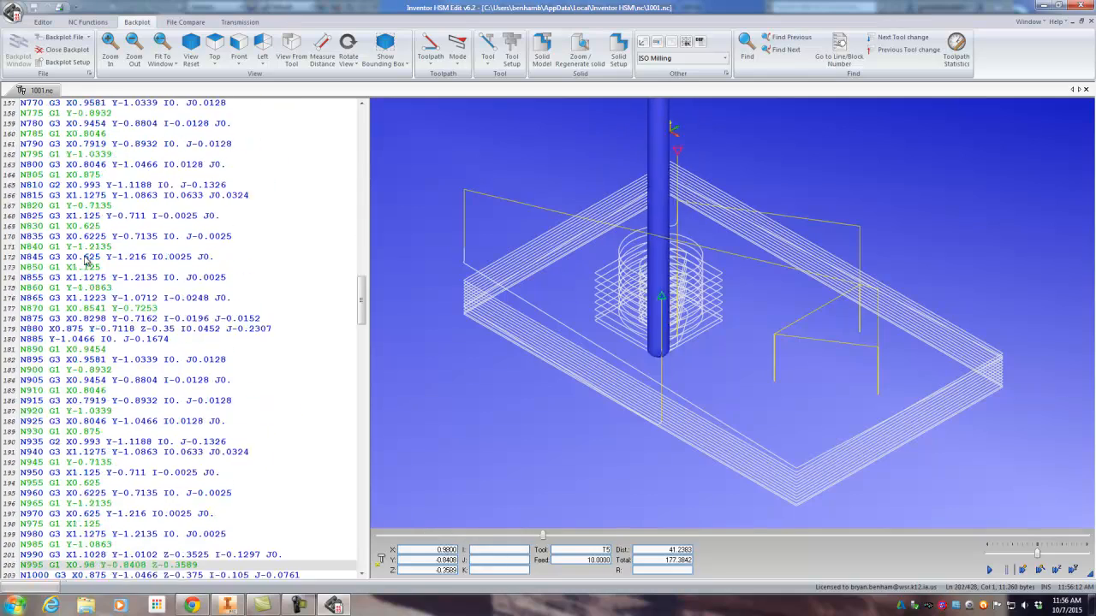
key(Down)
key(Down)
key(Down)
key(Down)
key(Down)
key(Down)
key(Down)
key(Down)
key(Down)
key(Down)
key(Down)
key(Down)
key(Down)
key(Down)
key(Down)
key(Down)
key(Down)
key(Down)
key(Down)
key(Down)
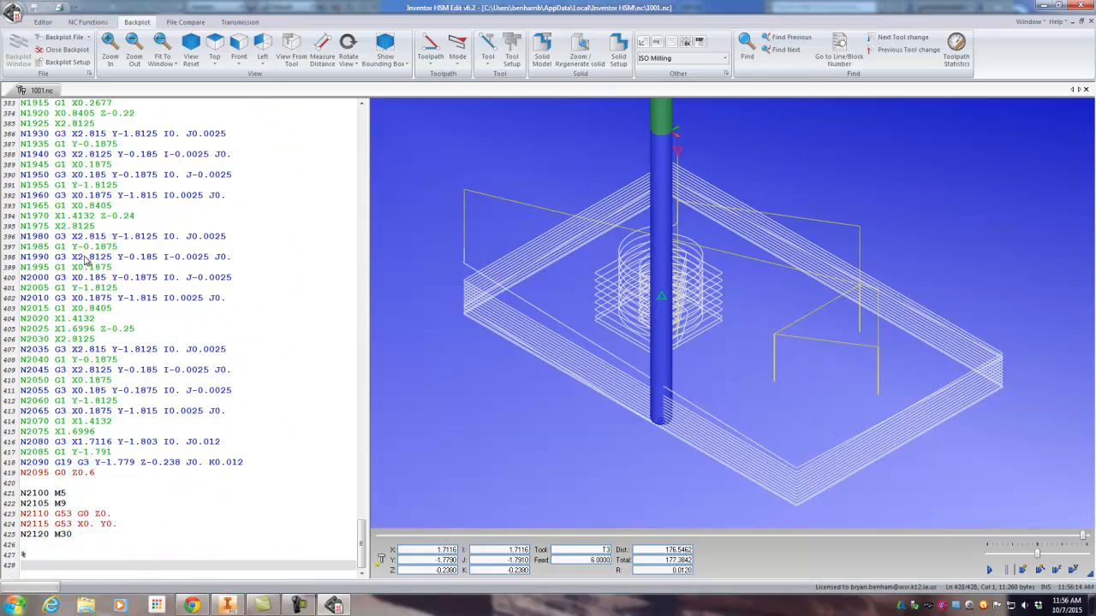
Step backward through the NC code to the first line, following the tool's reverse motion in the backplot.
key(Up)
key(Up)
key(Up)
key(Up)
key(Up)
key(Up)
key(Up)
key(Up)
key(Up)
key(Up)
key(Up)
key(Up)
key(Up)
key(Up)
key(Up)
key(Up)
key(Up)
key(Up)
key(Up)
key(Up)
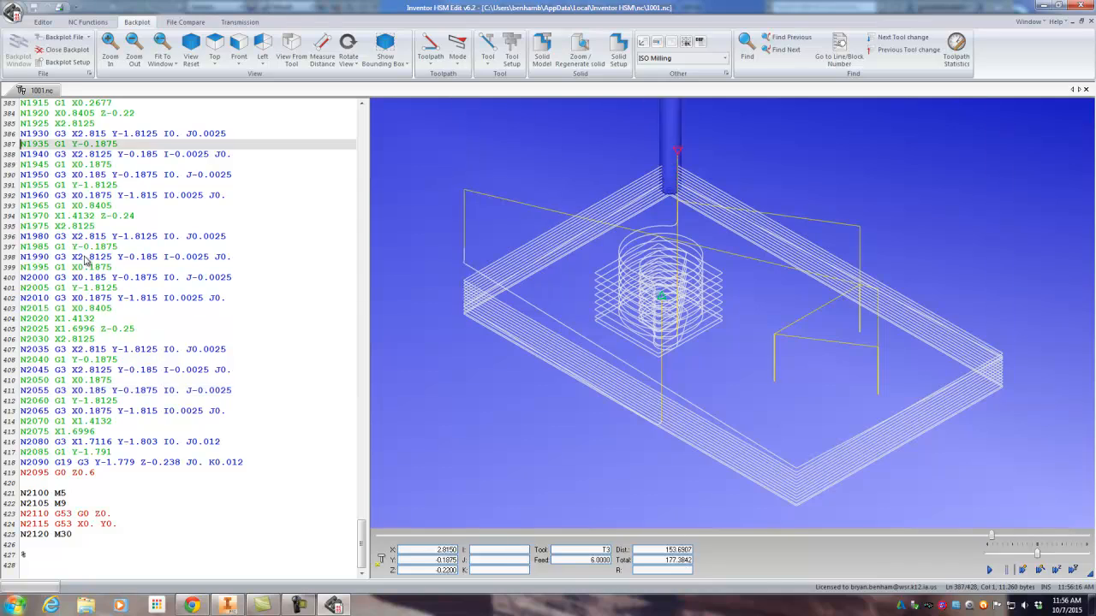
key(Up)
key(Up)
key(Up)
key(Up)
key(Up)
key(Up)
key(Up)
key(Up)
key(Up)
key(Up)
key(Up)
key(Up)
key(Up)
key(Up)
key(Up)
key(Up)
key(Up)
key(Up)
key(Up)
key(Up)
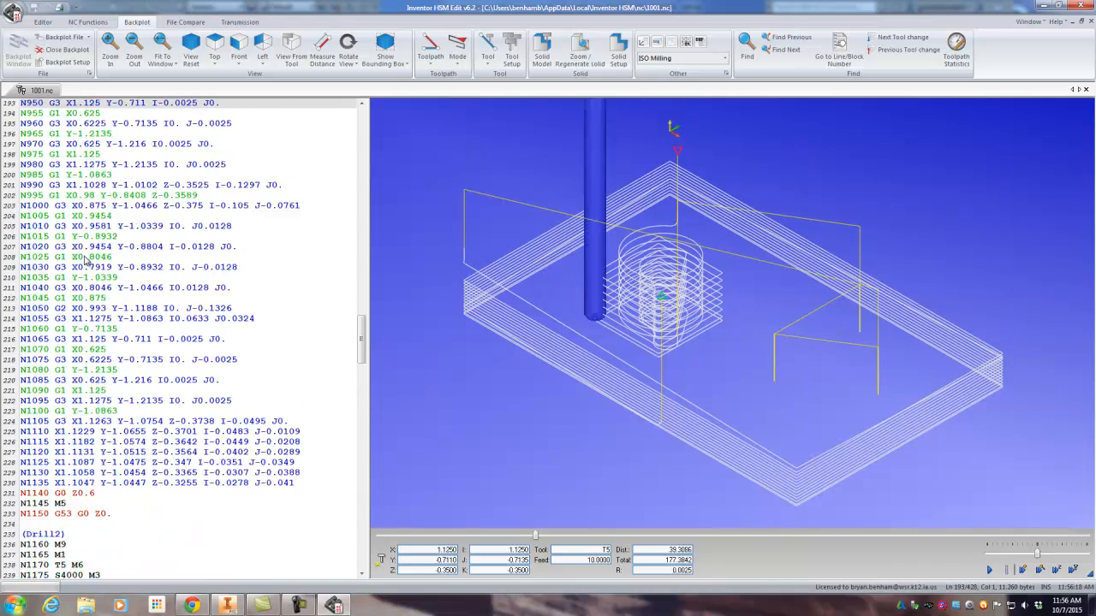
key(Up)
key(Up)
key(Up)
key(Up)
key(Up)
key(Up)
key(Up)
key(Up)
key(Up)
key(Up)
key(Up)
key(Up)
key(Up)
key(Up)
key(Up)
key(Up)
key(Up)
key(Up)
key(Up)
key(Up)
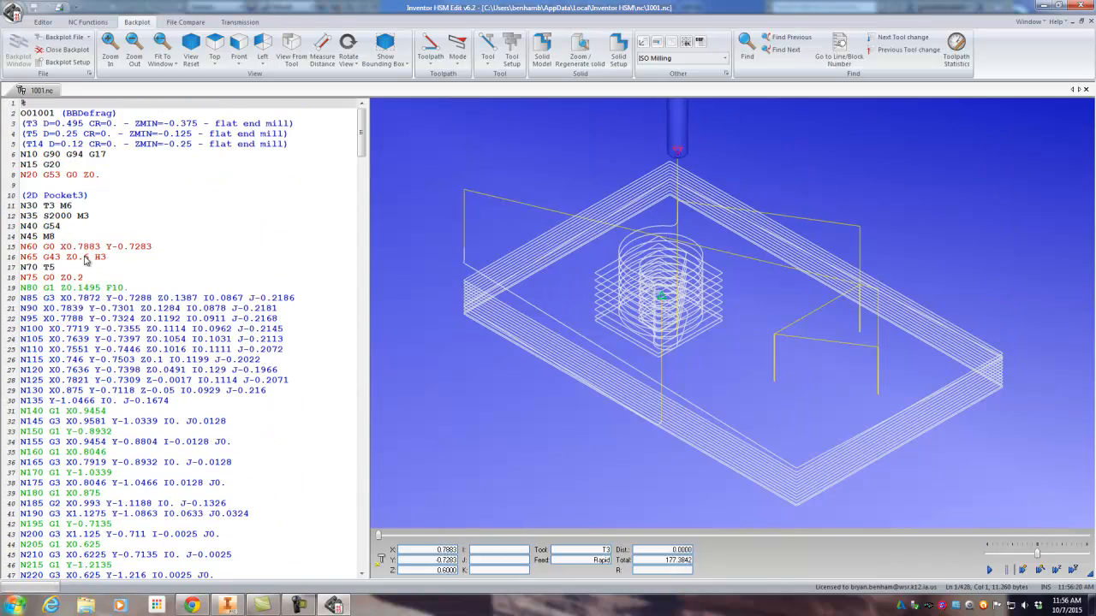